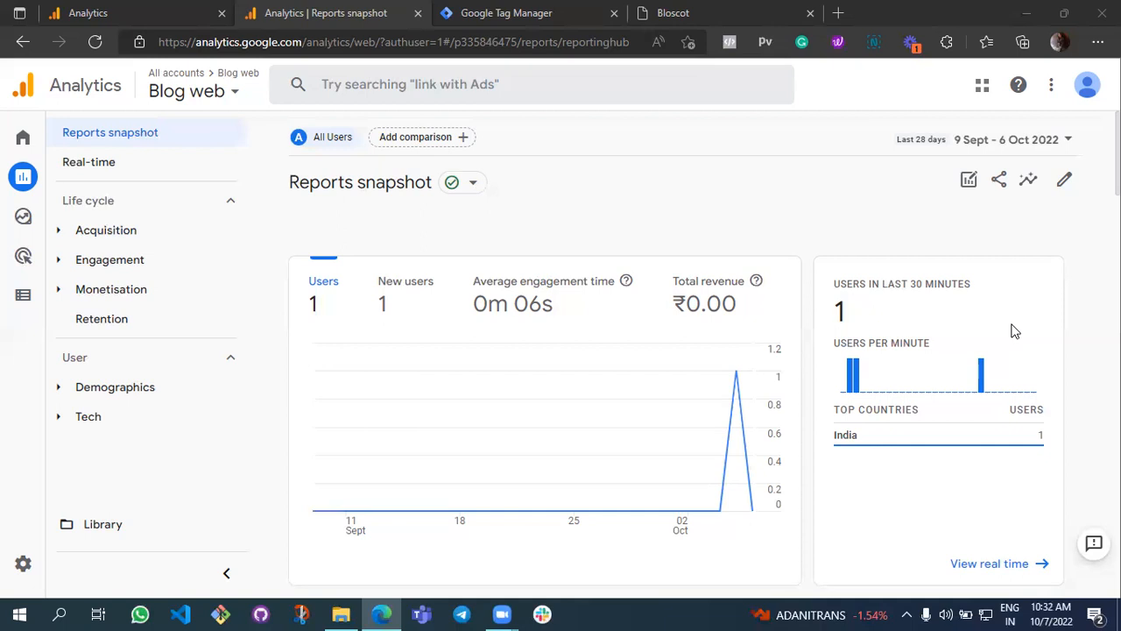
Look at the Universal Analytics Top Events report and the page_view event details in the GA4 Engagement Events report.
click(214, 9)
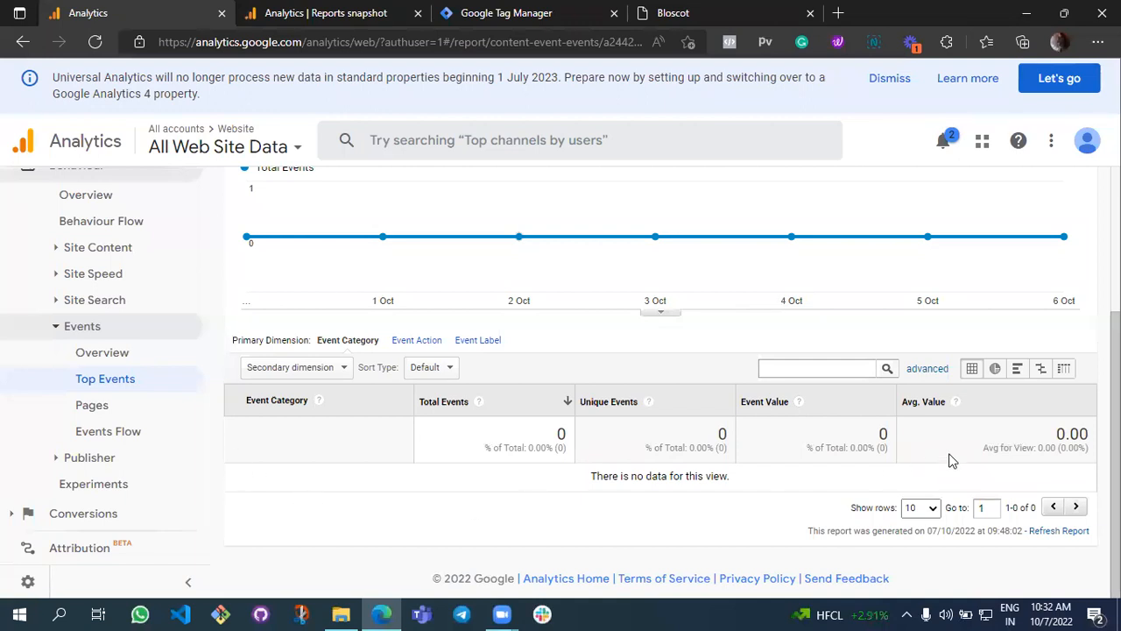
click(353, 11)
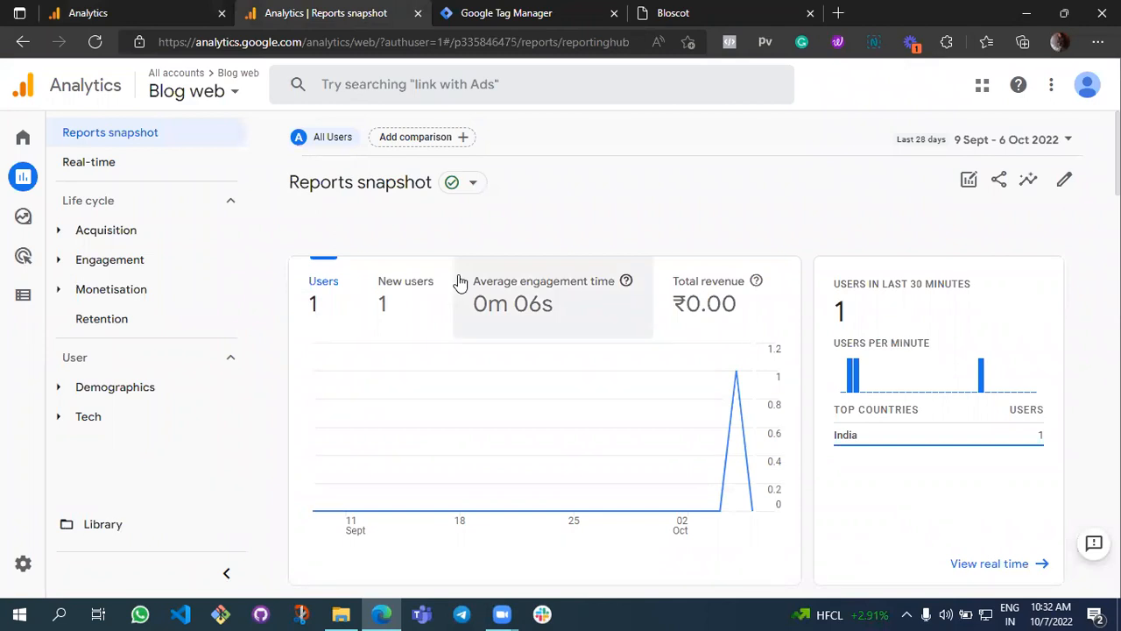
scroll(458, 281, down, 6)
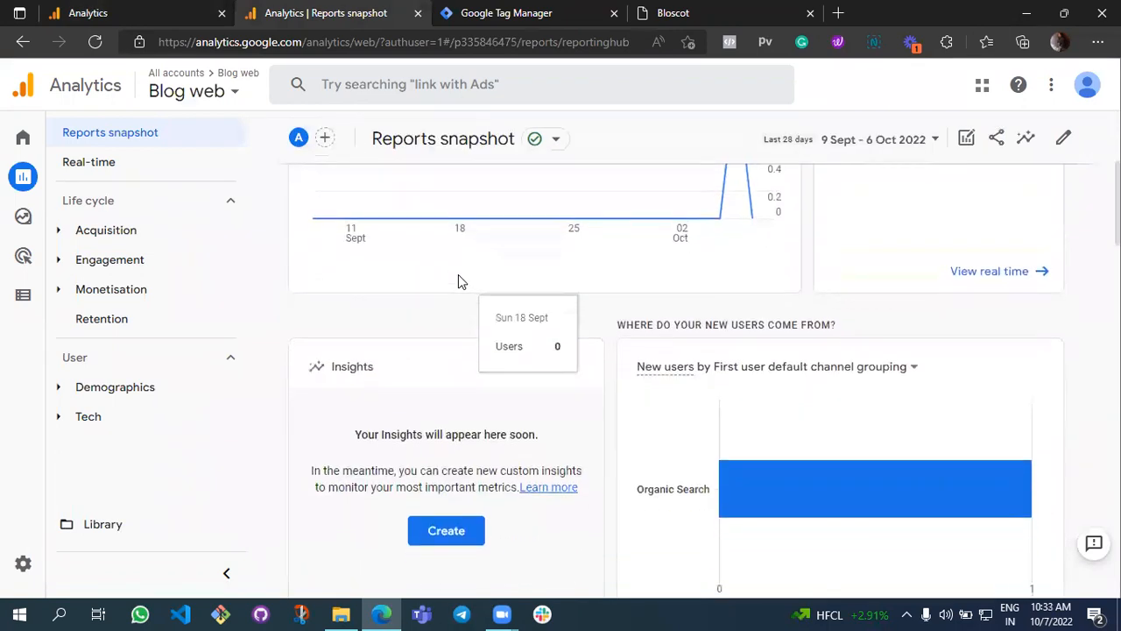
click(110, 266)
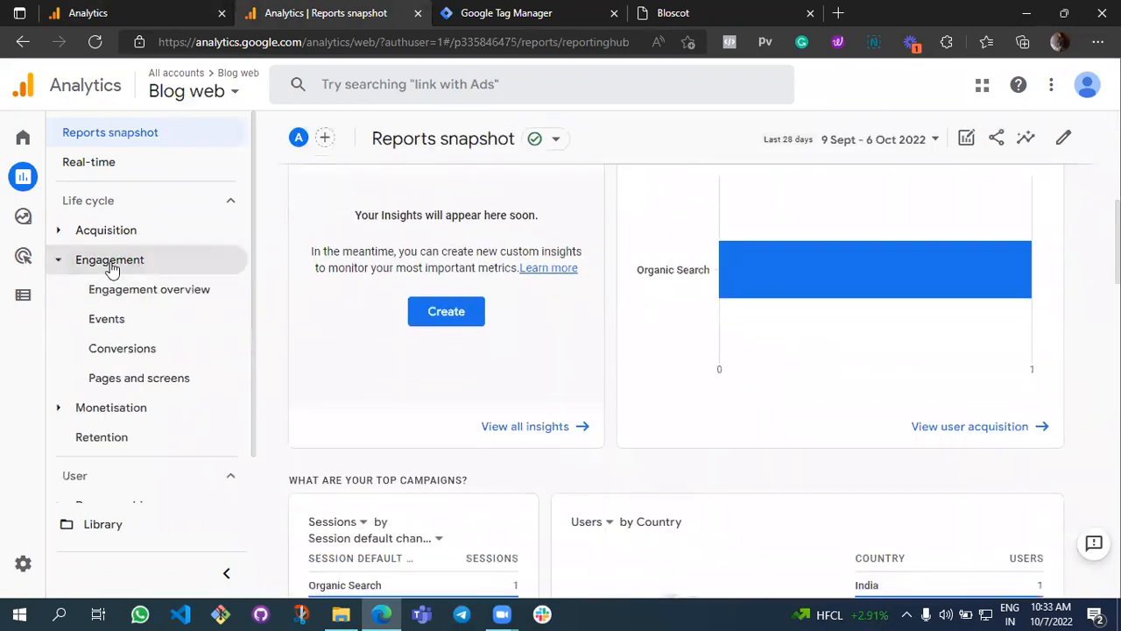
click(123, 329)
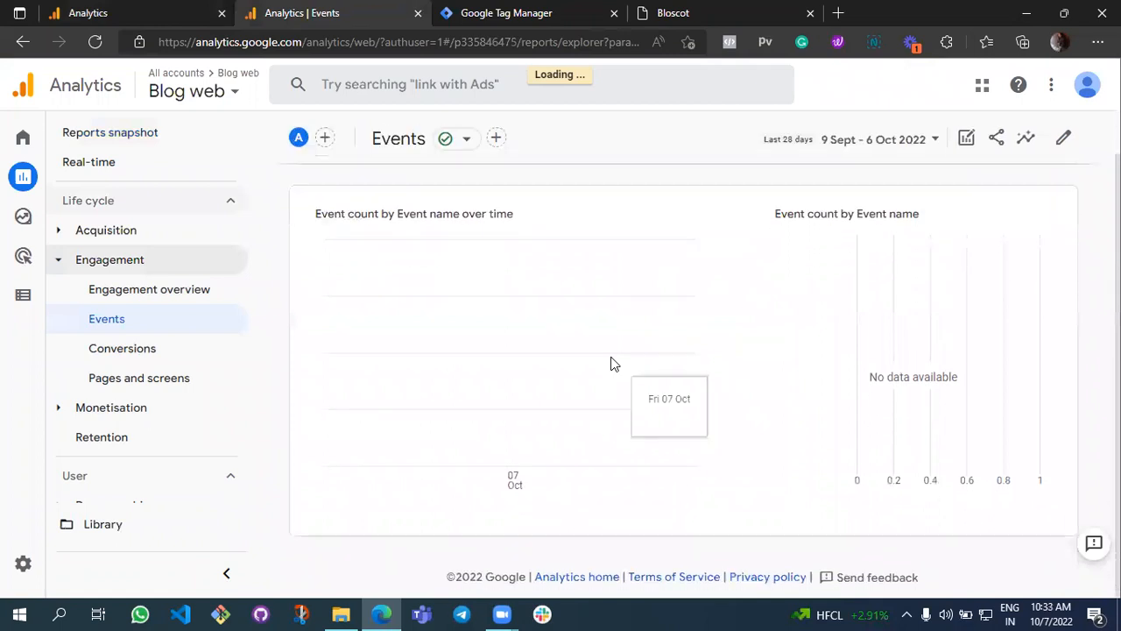
scroll(613, 364, down, 3)
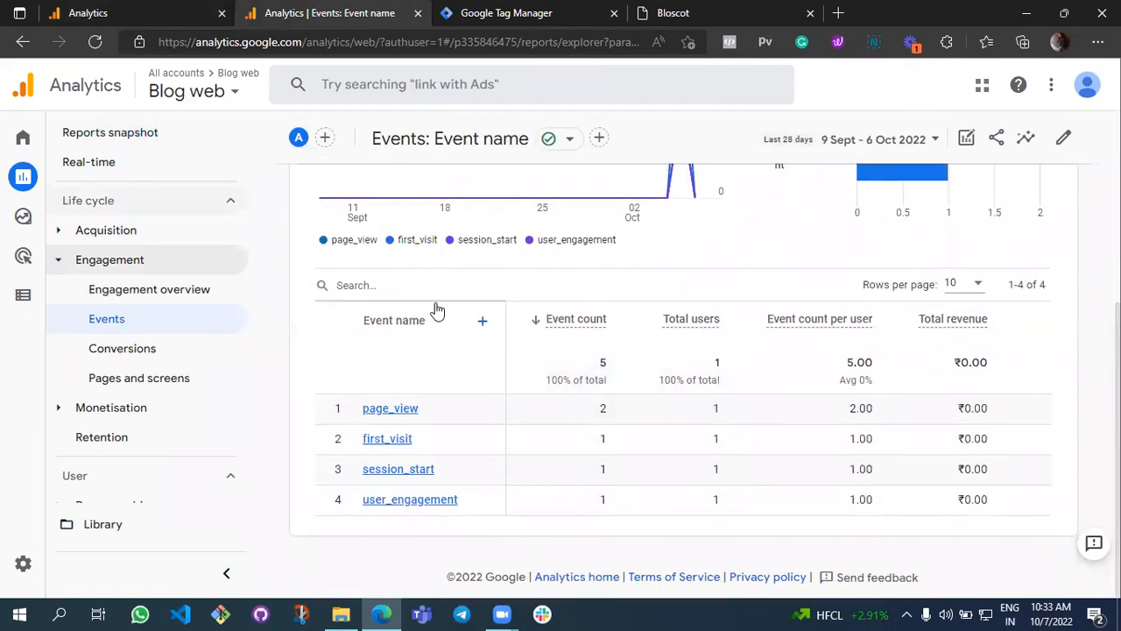
click(391, 417)
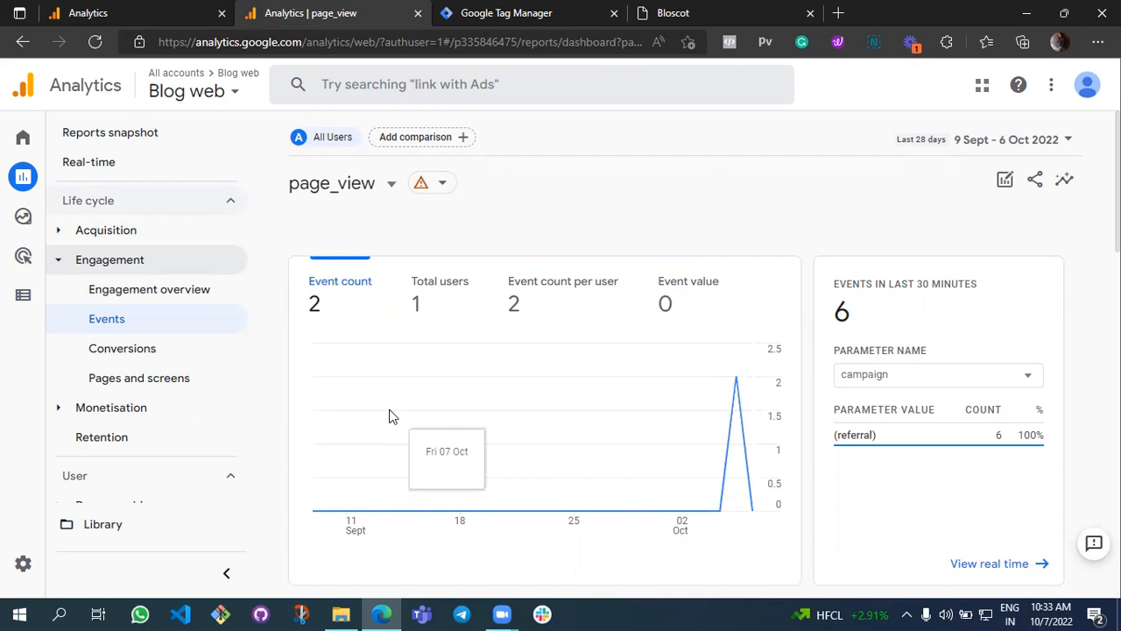
Inspect the enhanced measurement events in the website data stream's details in the Blog web property, and close the details.
click(13, 584)
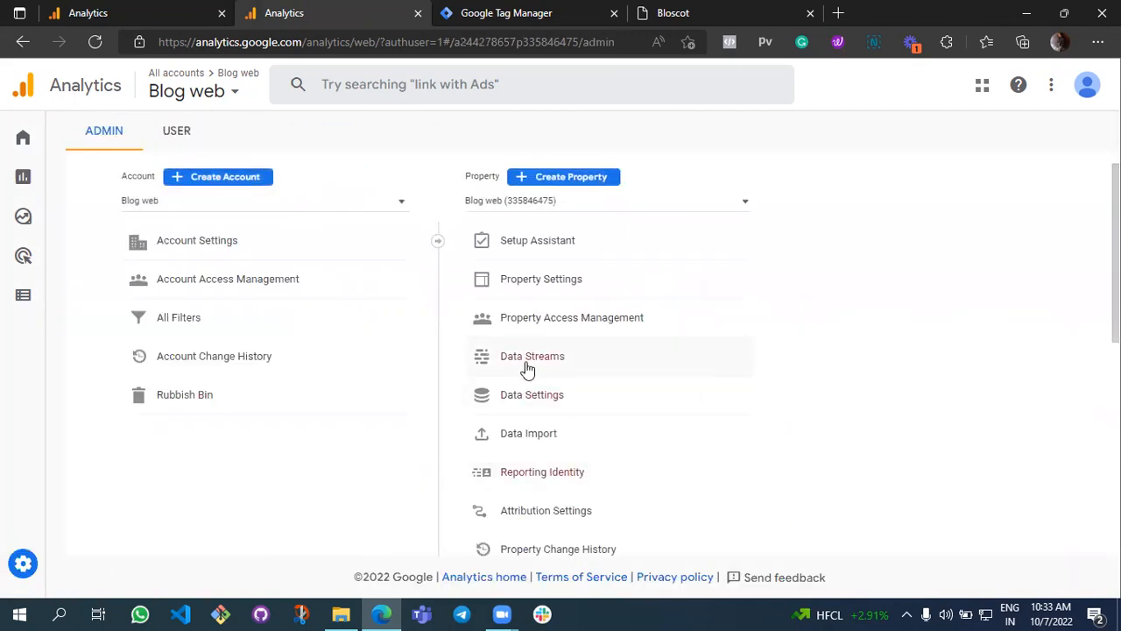
click(543, 355)
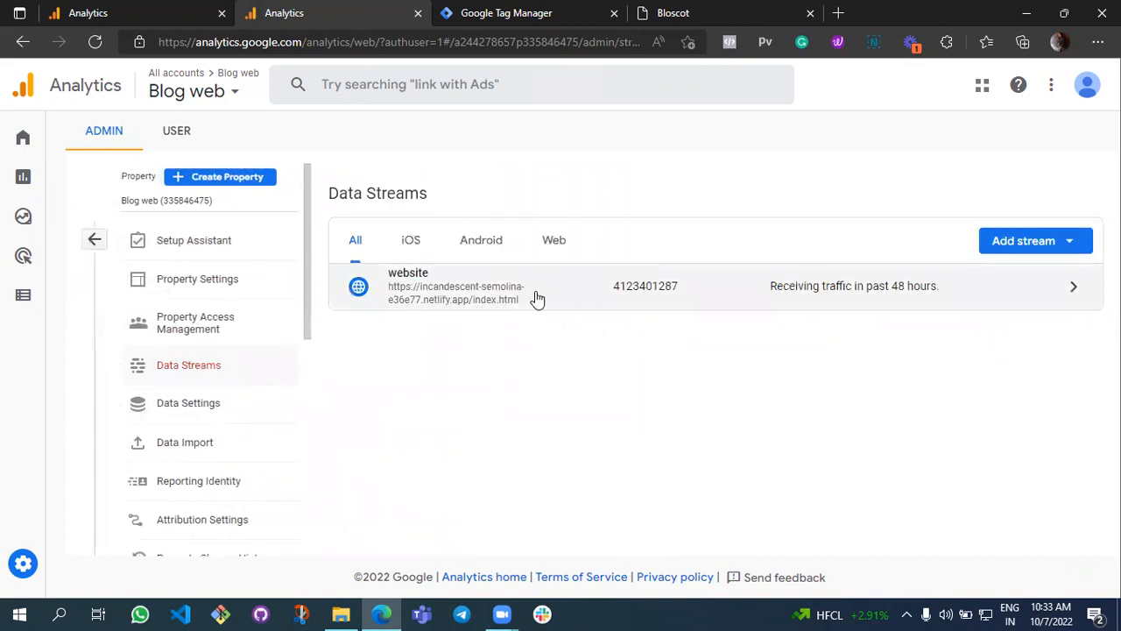
click(537, 297)
scroll(469, 482, down, 2)
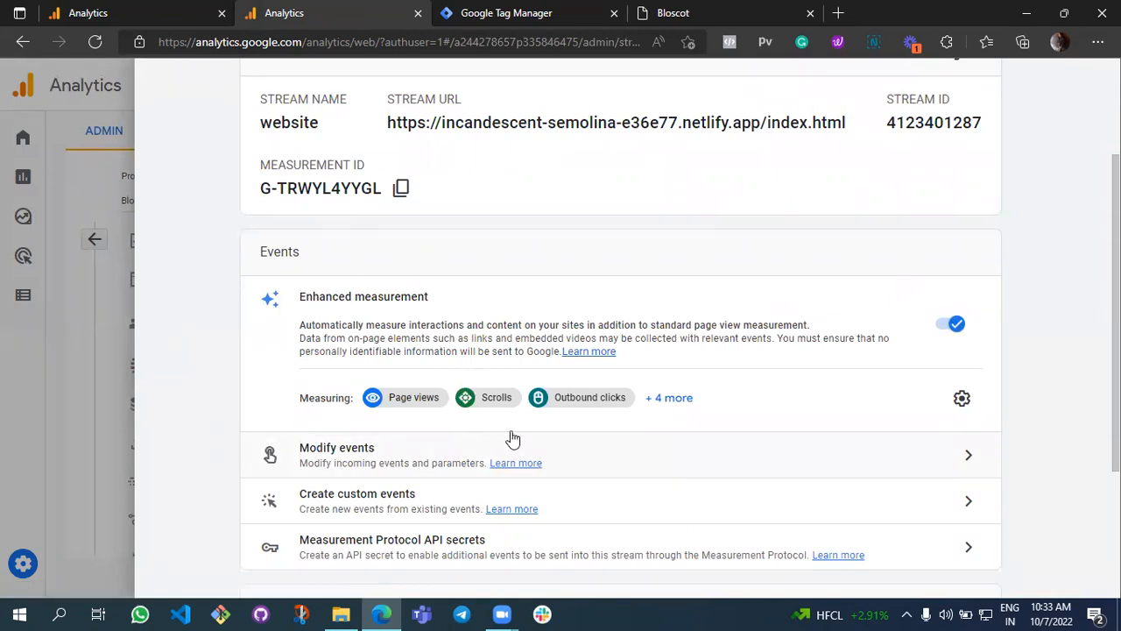
scroll(512, 437, up, 2)
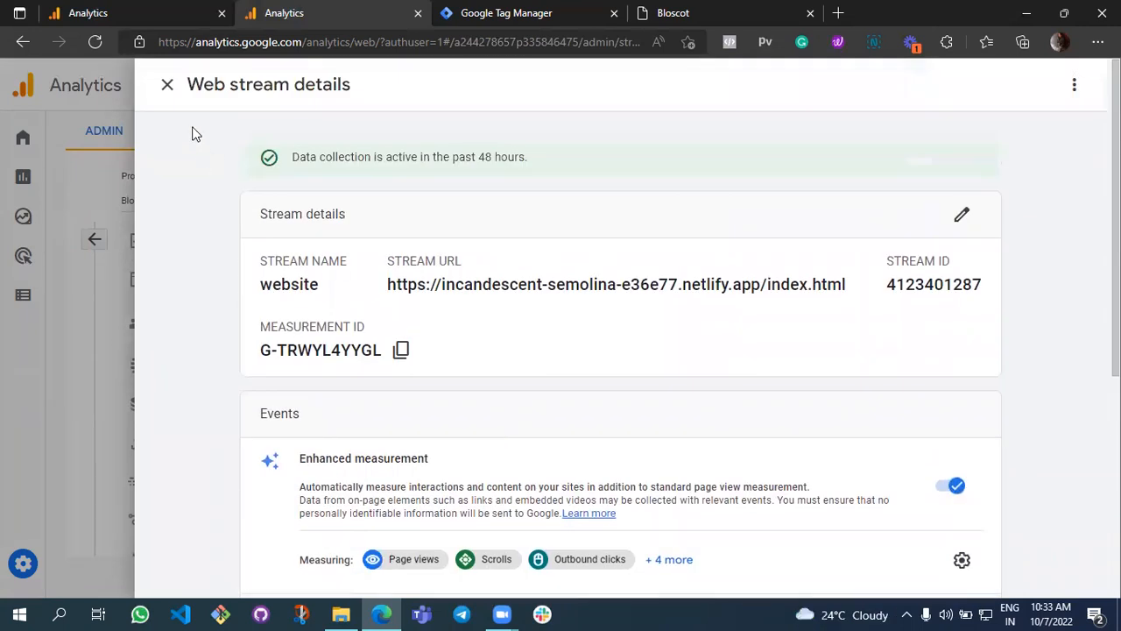
click(168, 85)
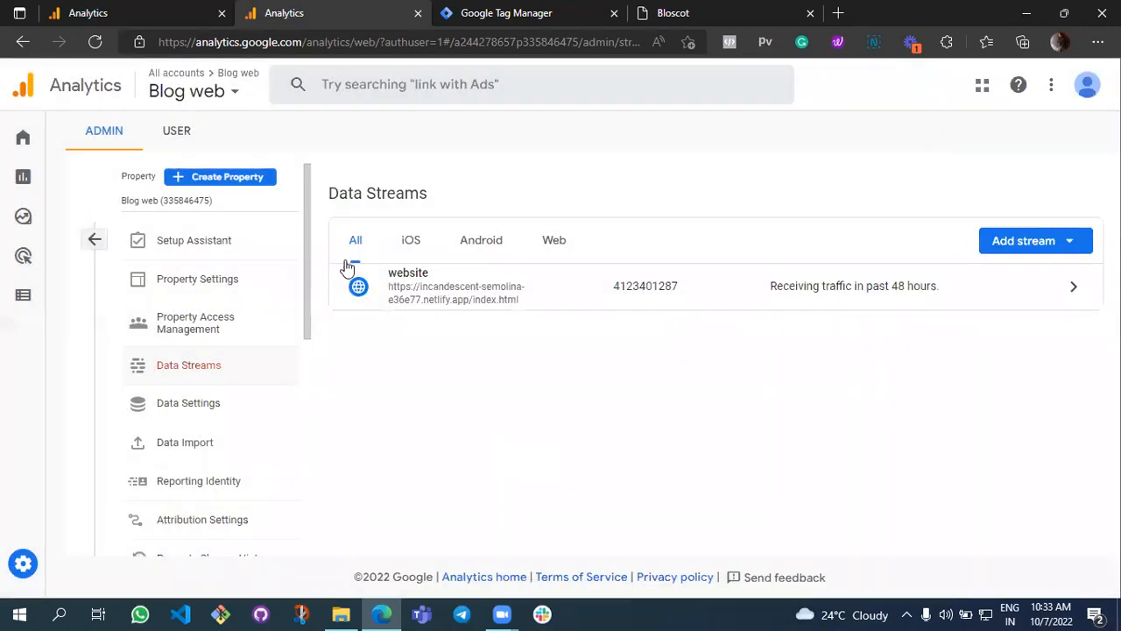
Switch to Google Tag Manager and create a Google Analytics: GA4 Event tag that uses GA-4 Tag as its configuration tag.
click(507, 13)
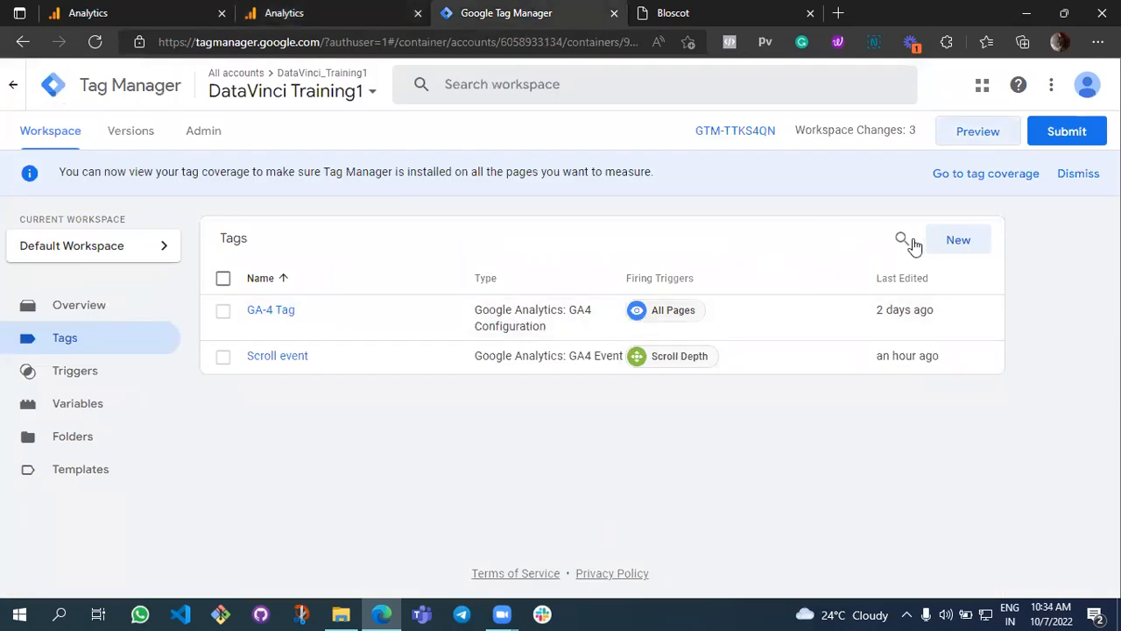
click(943, 242)
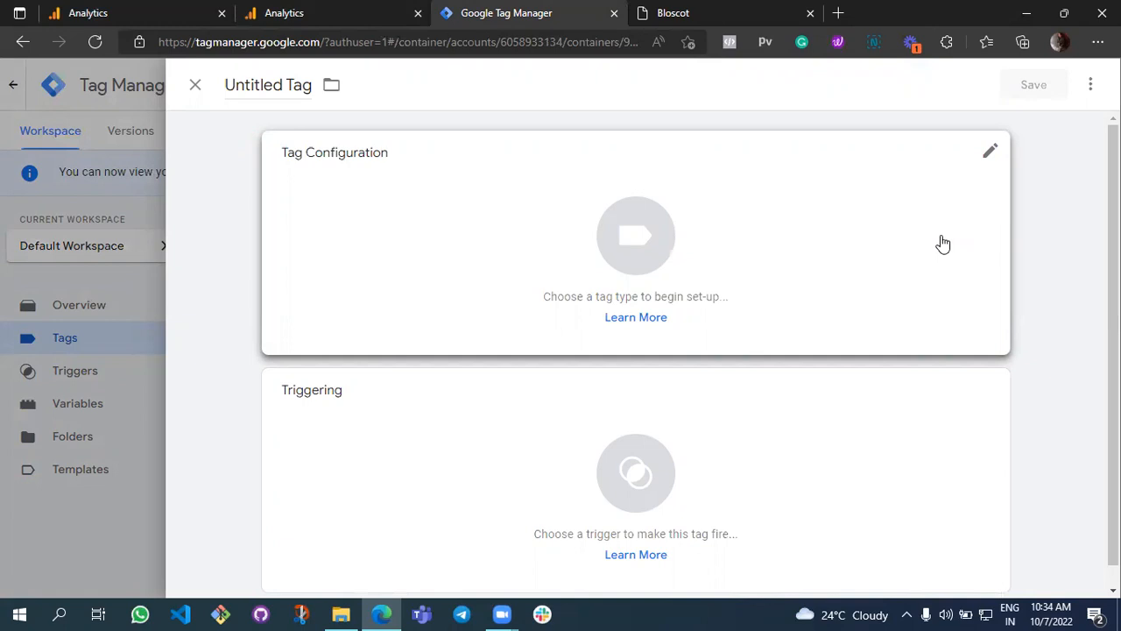
click(942, 243)
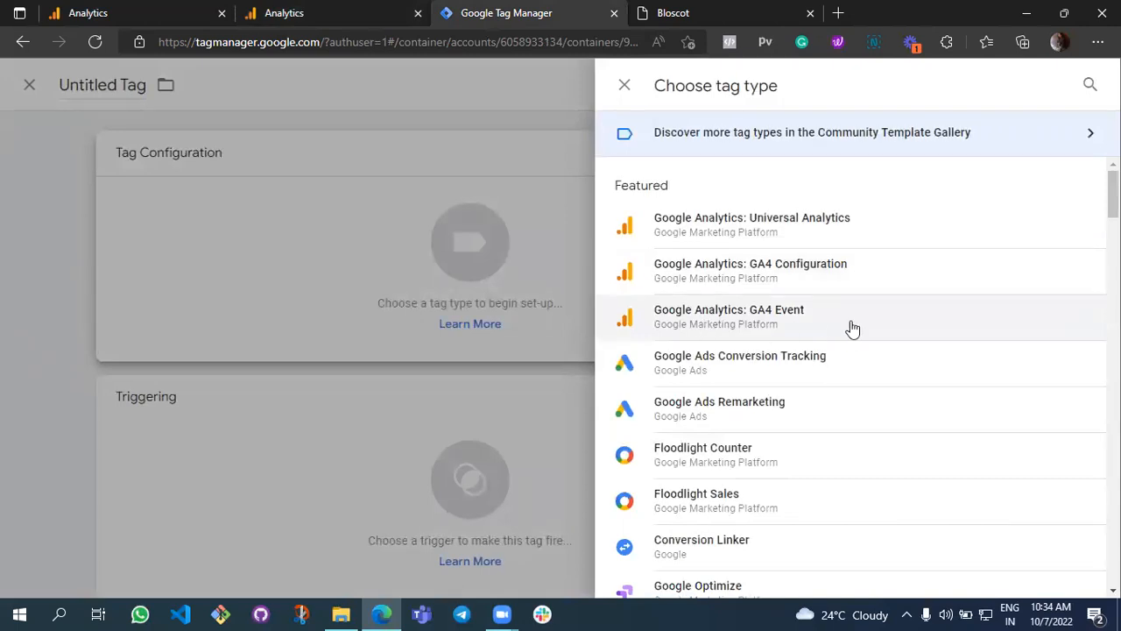
click(777, 319)
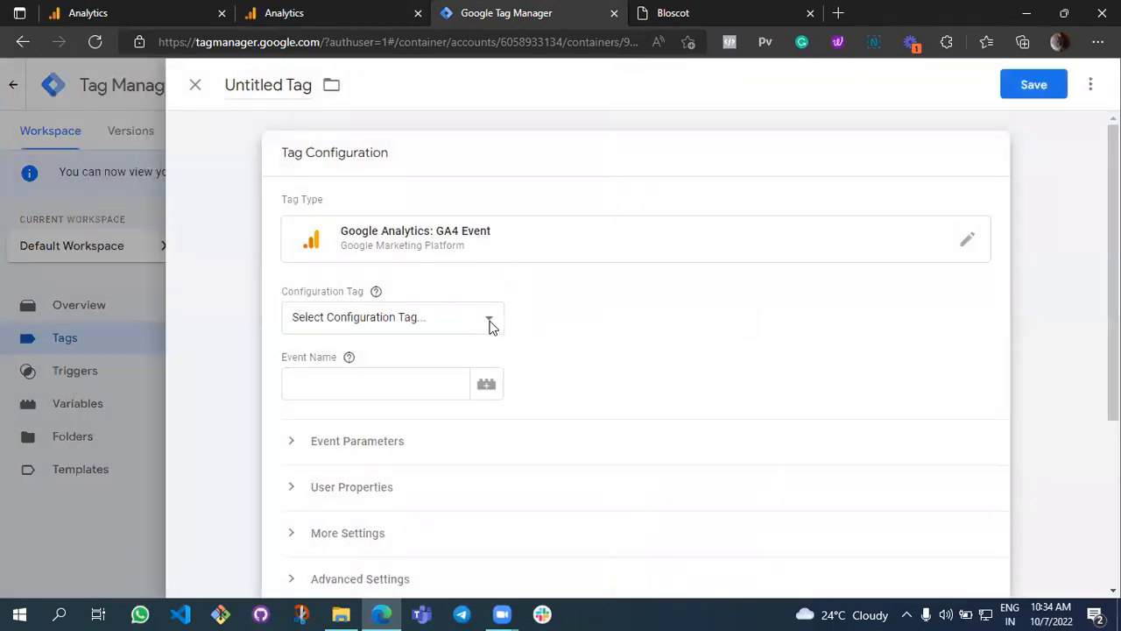
click(490, 323)
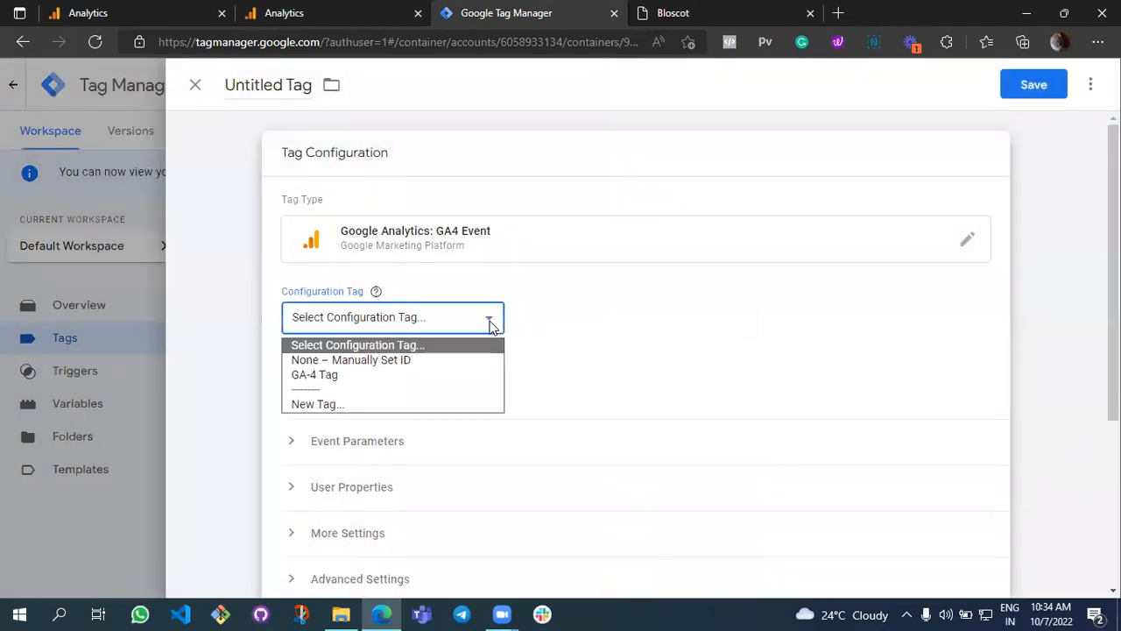
click(466, 377)
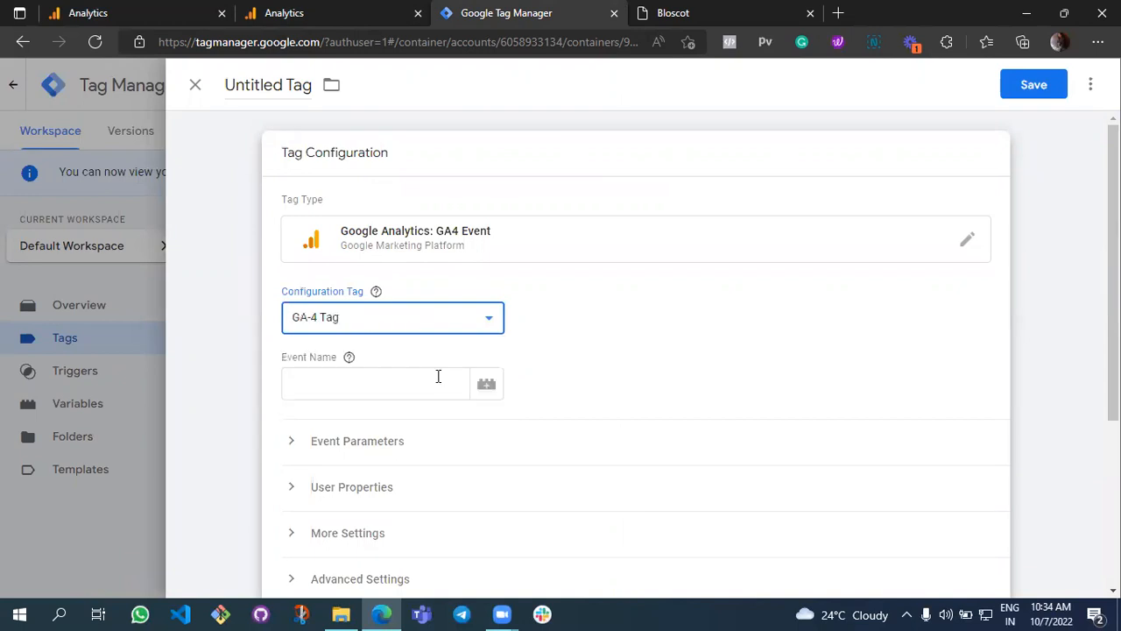
Set the new tag's event name to scroll.
click(430, 376)
text(scroll)
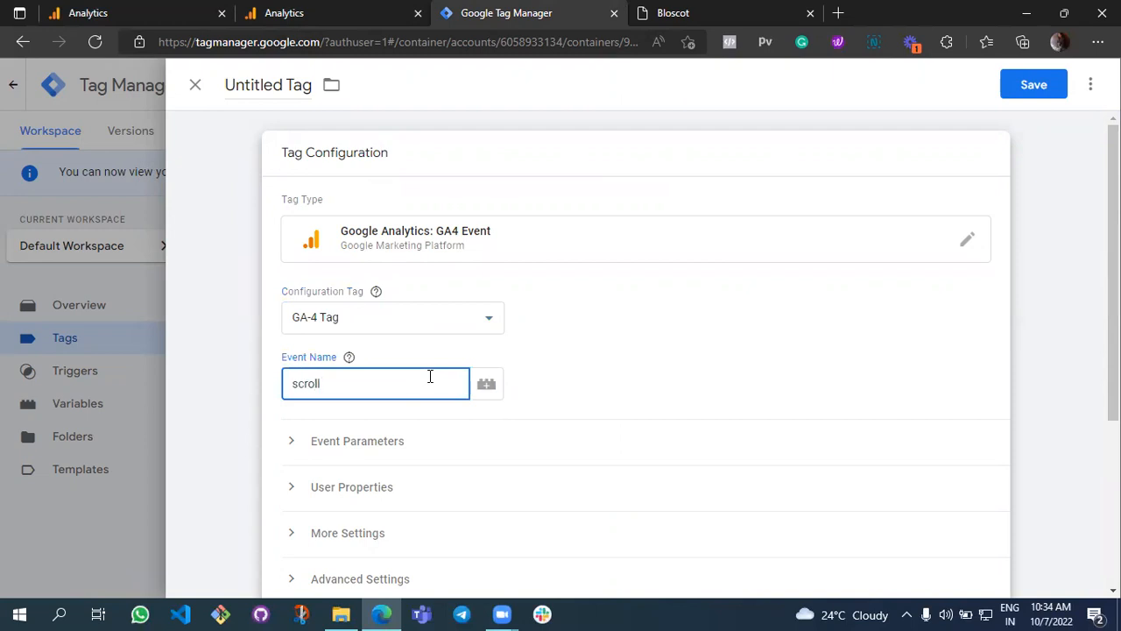
click(602, 370)
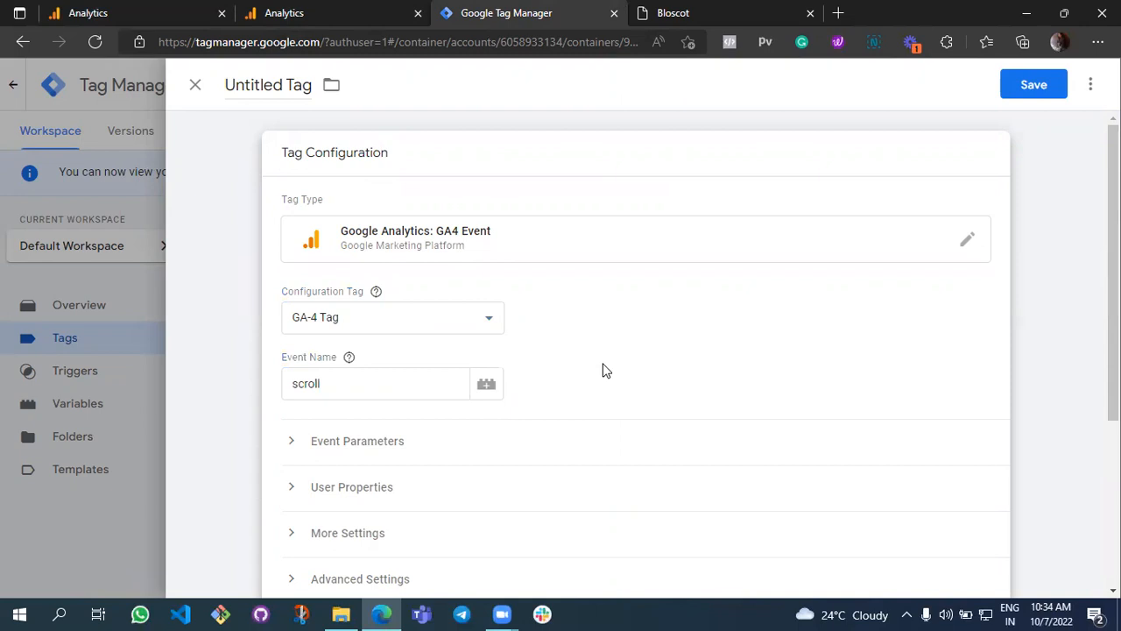
Add an event parameter row to the tag and name the parameter scrollled_percentage.
click(414, 454)
scroll(413, 454, down, 1)
click(356, 443)
click(355, 436)
text(scrollled_pe)
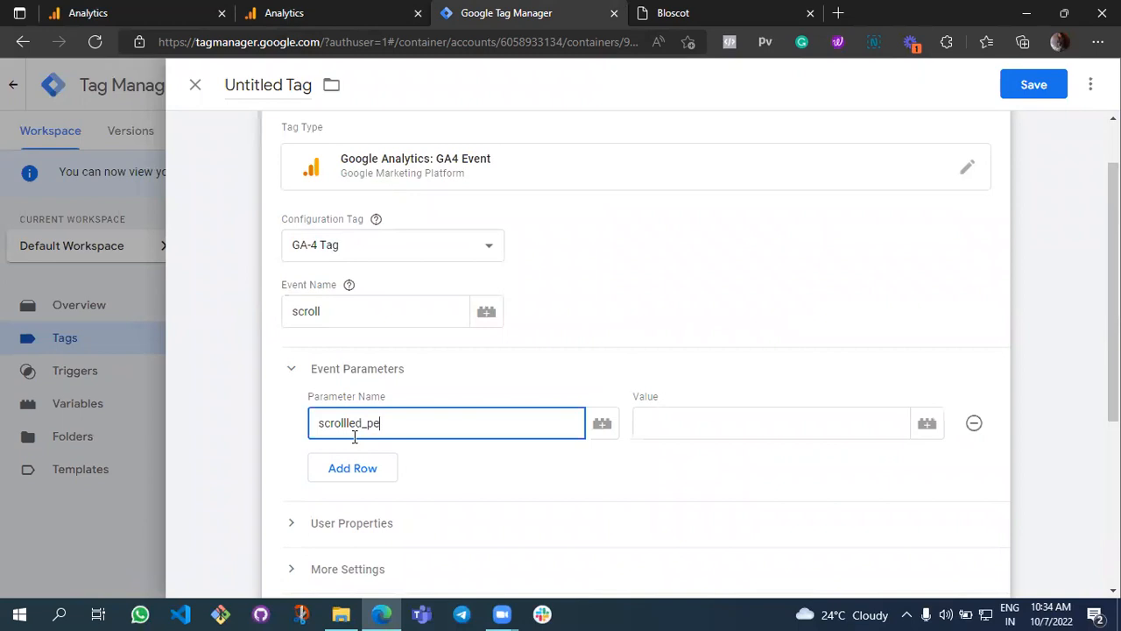
text(rcentage)
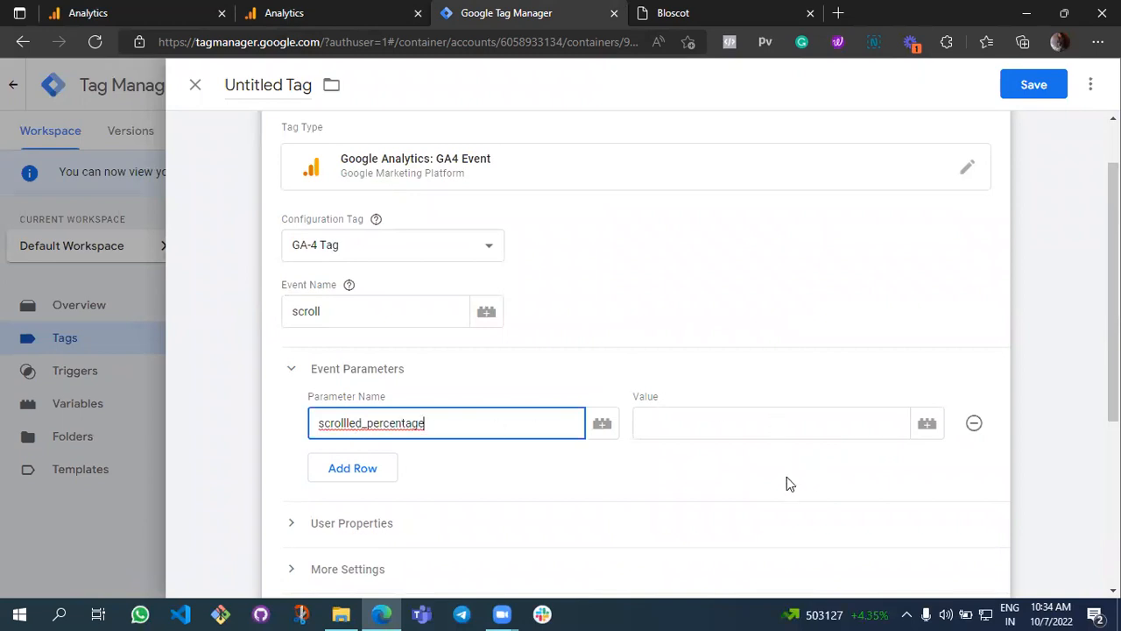
Check the built-in variables and assign the Scroll Depth Threshold variable as the value of the scroll percentage parameter.
click(927, 427)
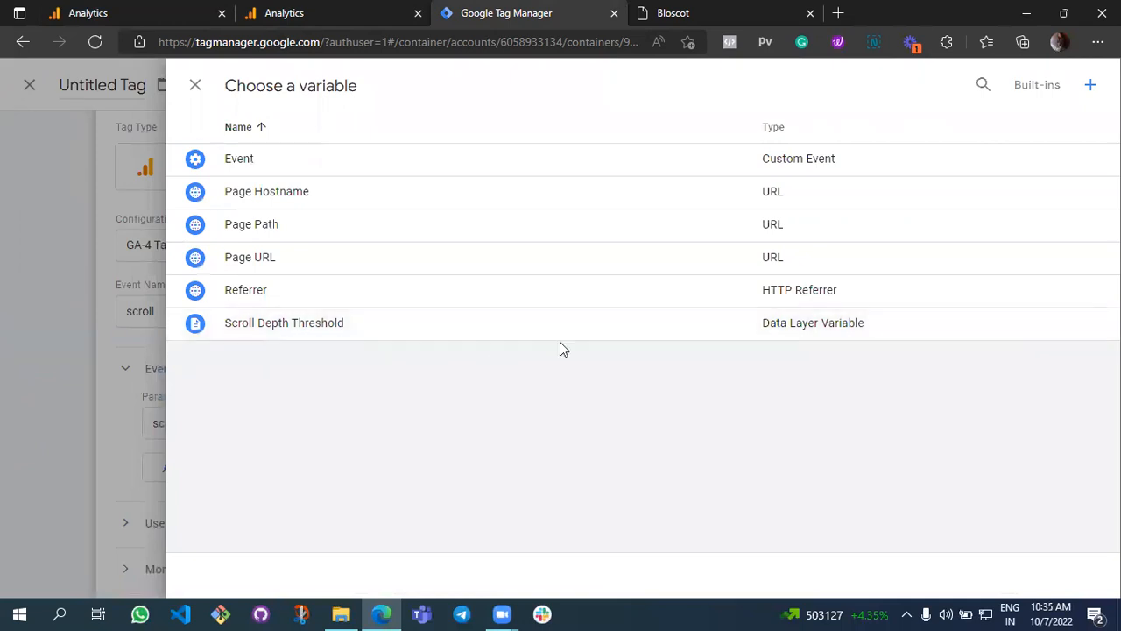
click(1035, 85)
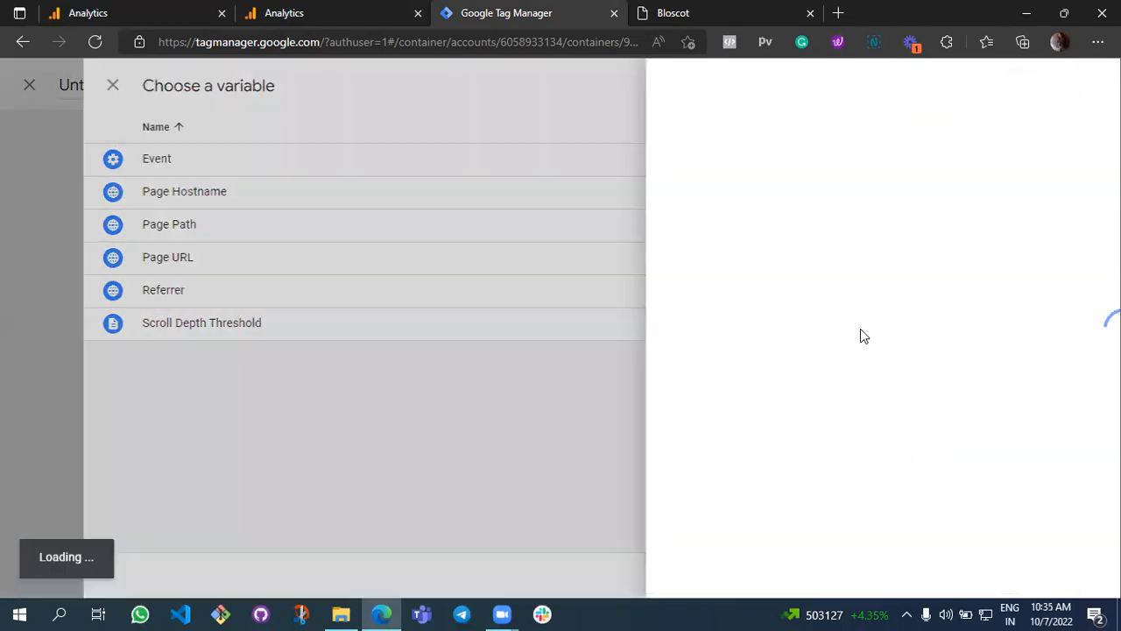
scroll(660, 398, down, 10)
scroll(660, 398, down, 1)
scroll(613, 390, up, 3)
click(374, 376)
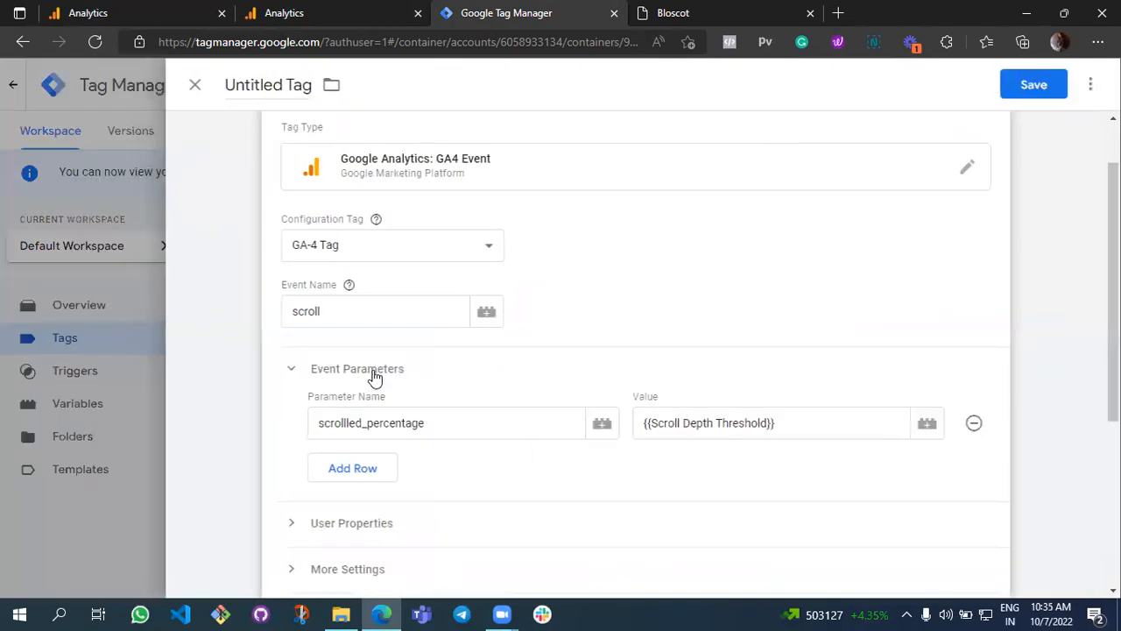
Add a second event parameter named page_scrolled with the Page URL variable as its value.
click(365, 469)
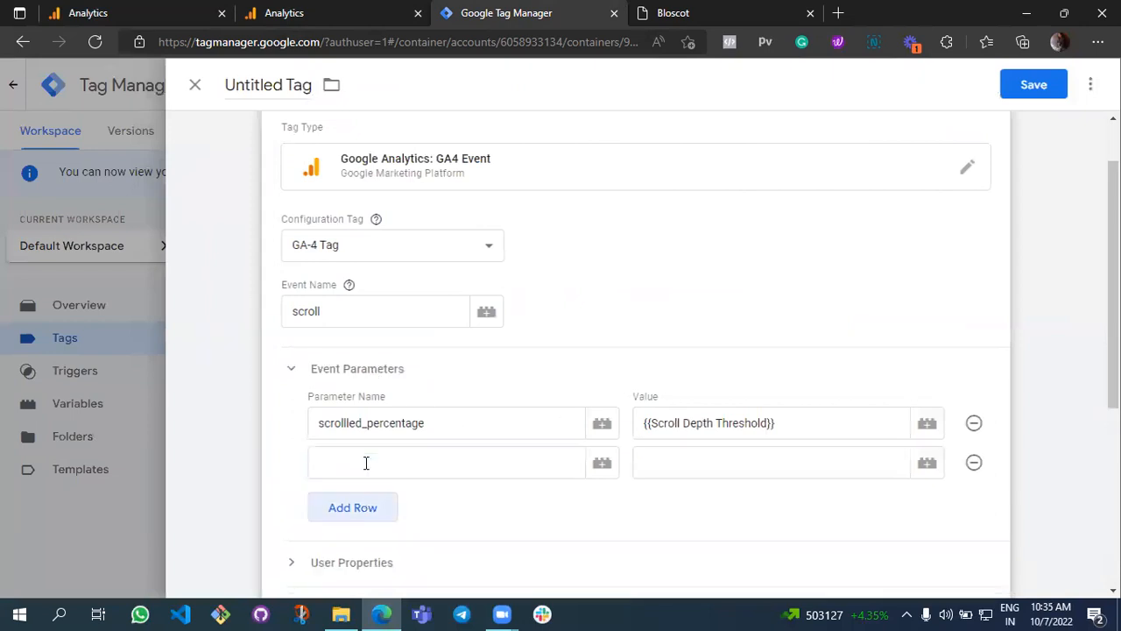
click(366, 463)
text(page_scrolled)
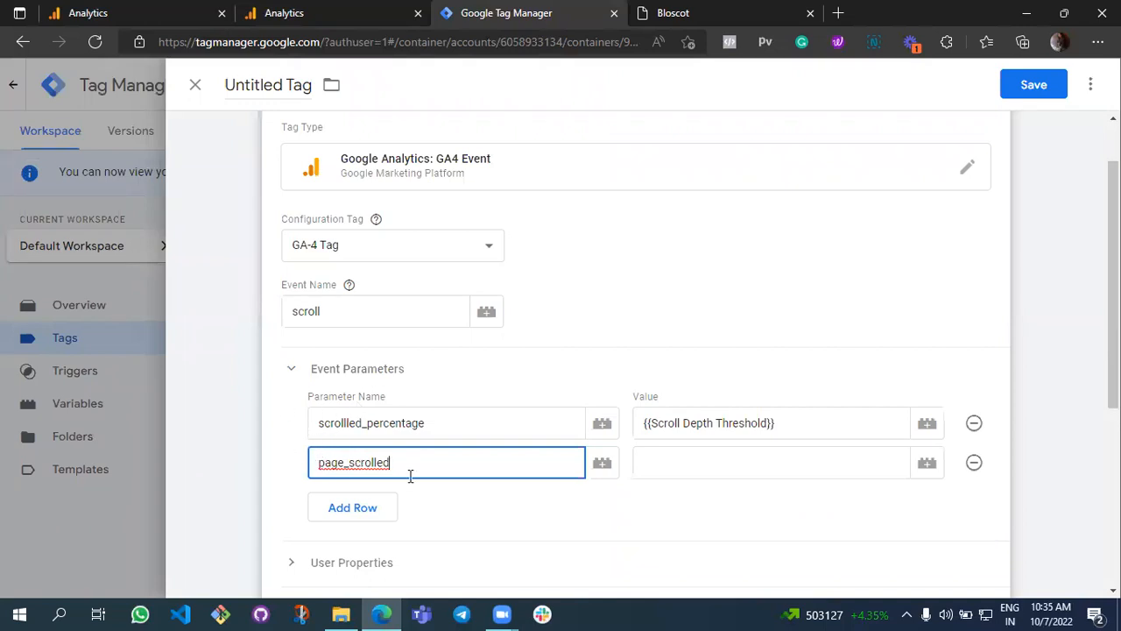
click(567, 517)
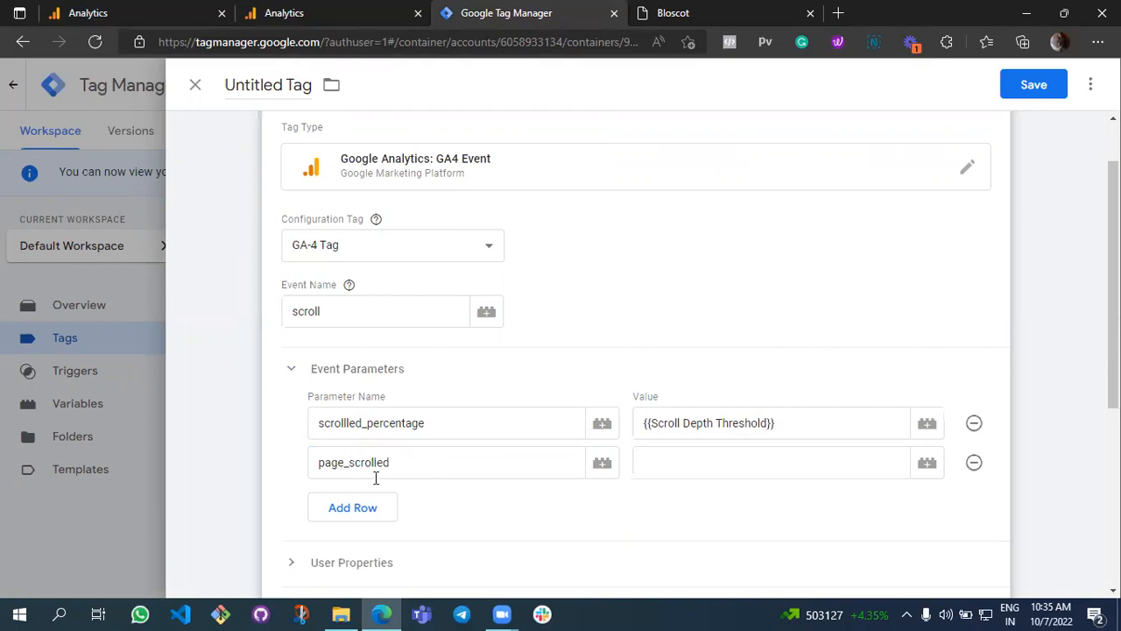
click(931, 466)
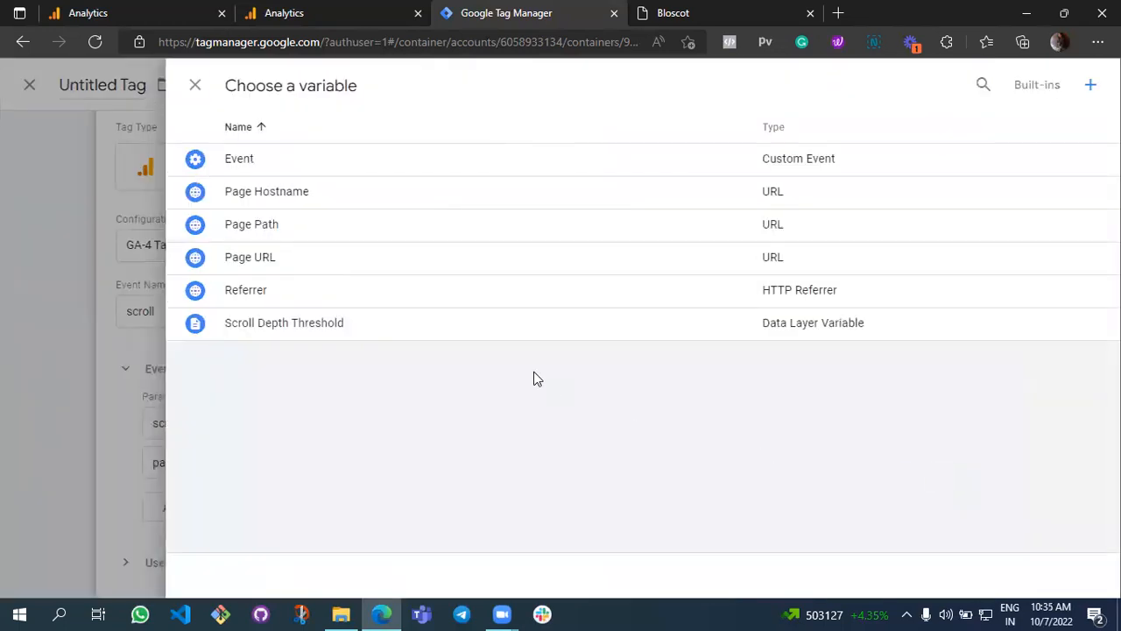
click(430, 266)
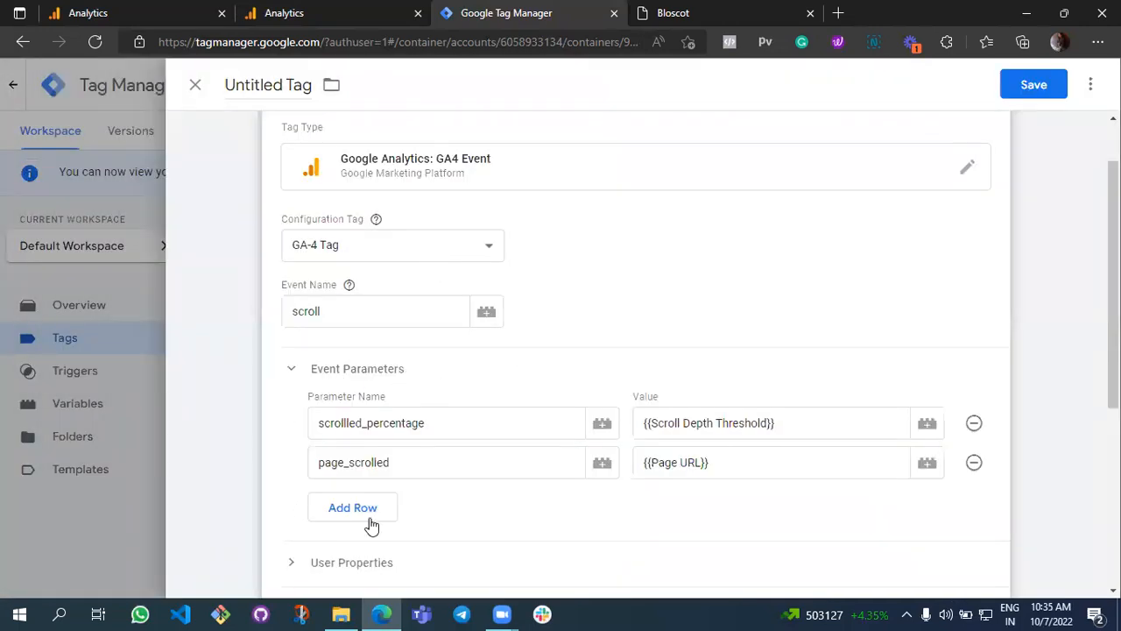
Create a new trigger for the tag and set its trigger type to Scroll Depth.
scroll(625, 453, down, 4)
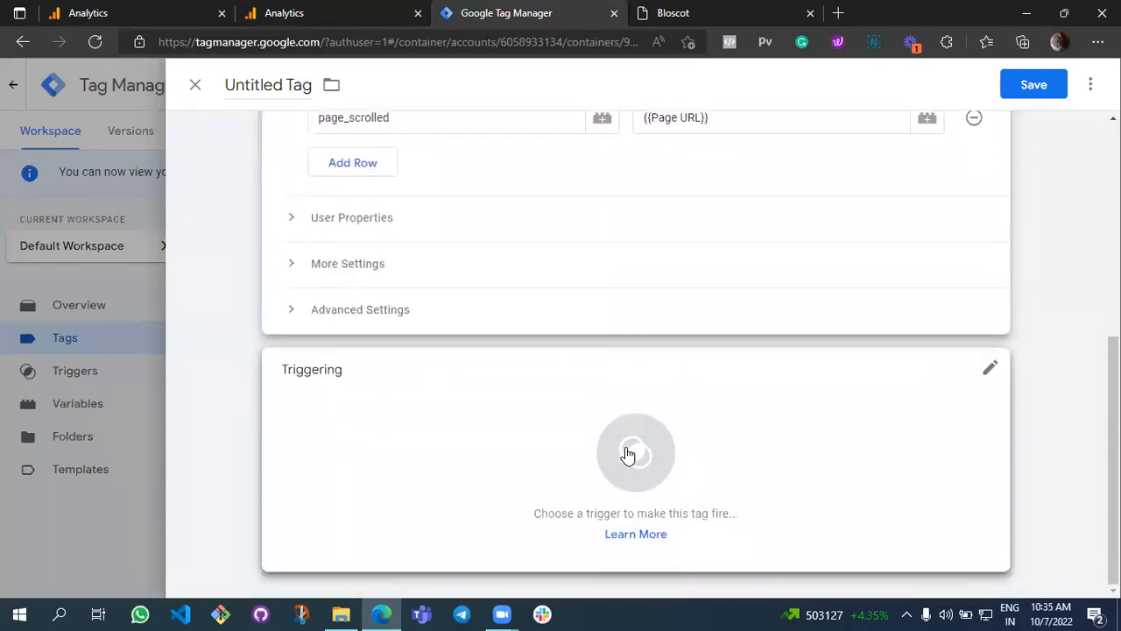
click(627, 453)
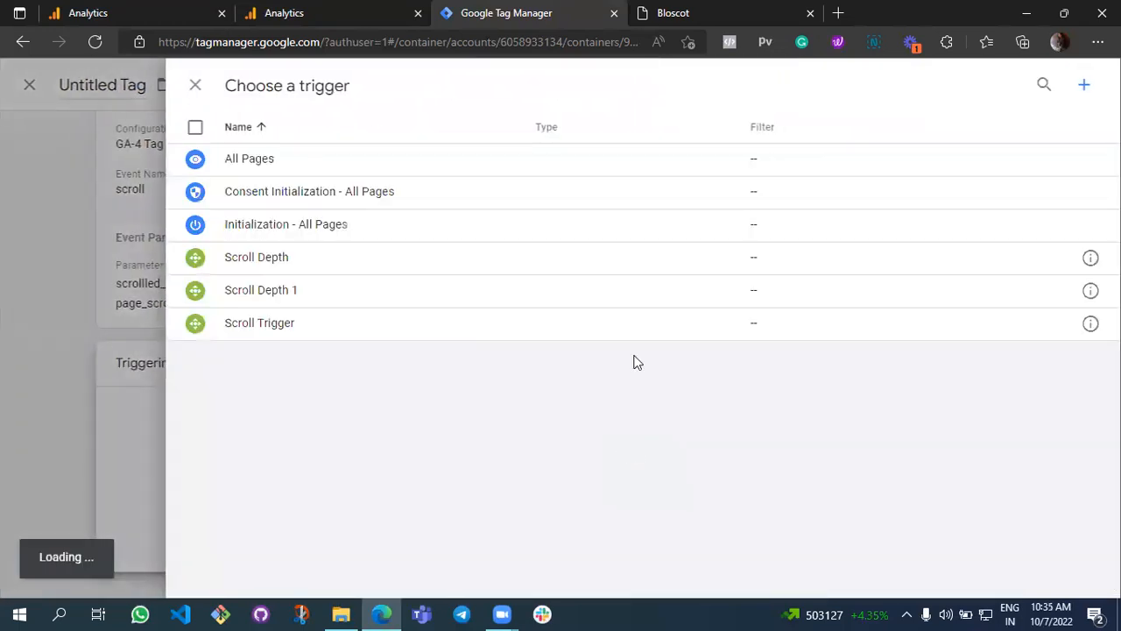
click(1083, 91)
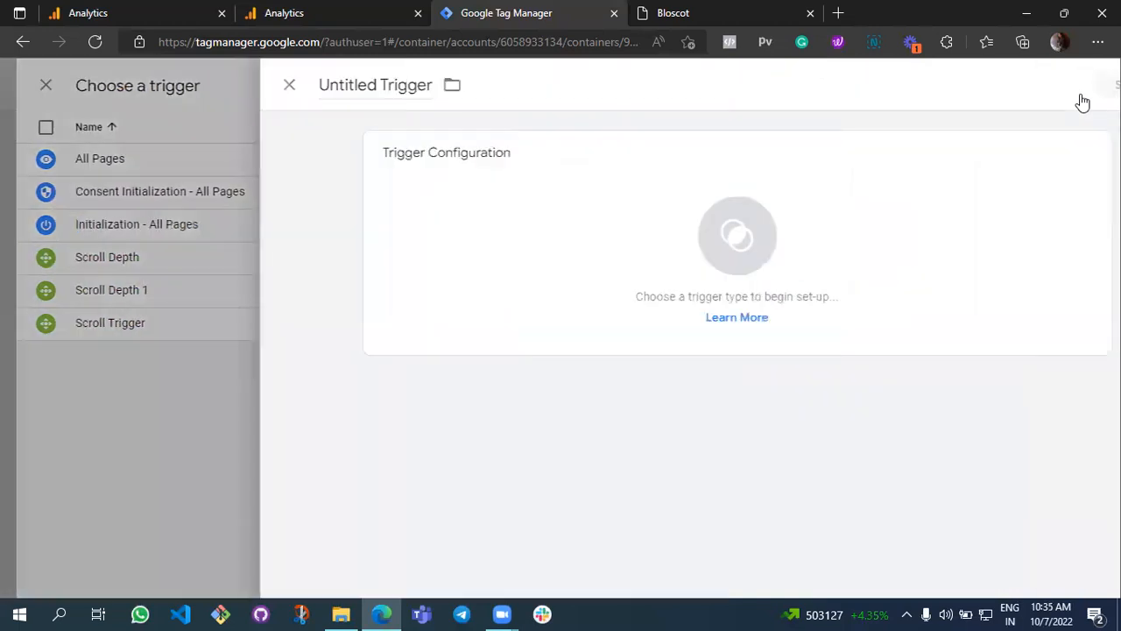
click(671, 295)
scroll(672, 297, down, 5)
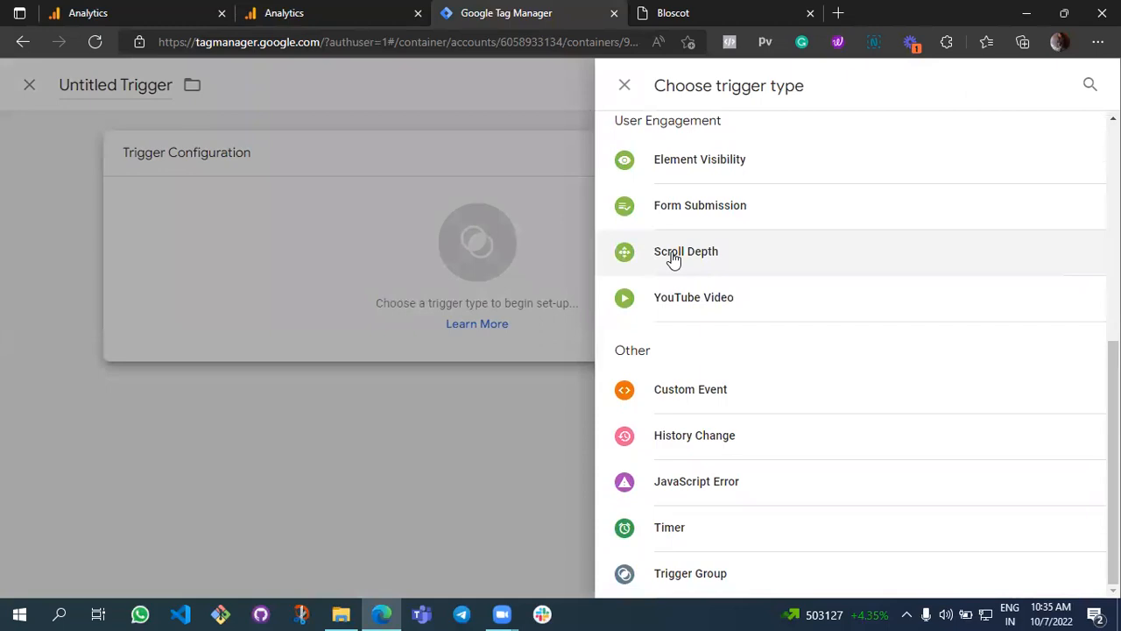
click(673, 254)
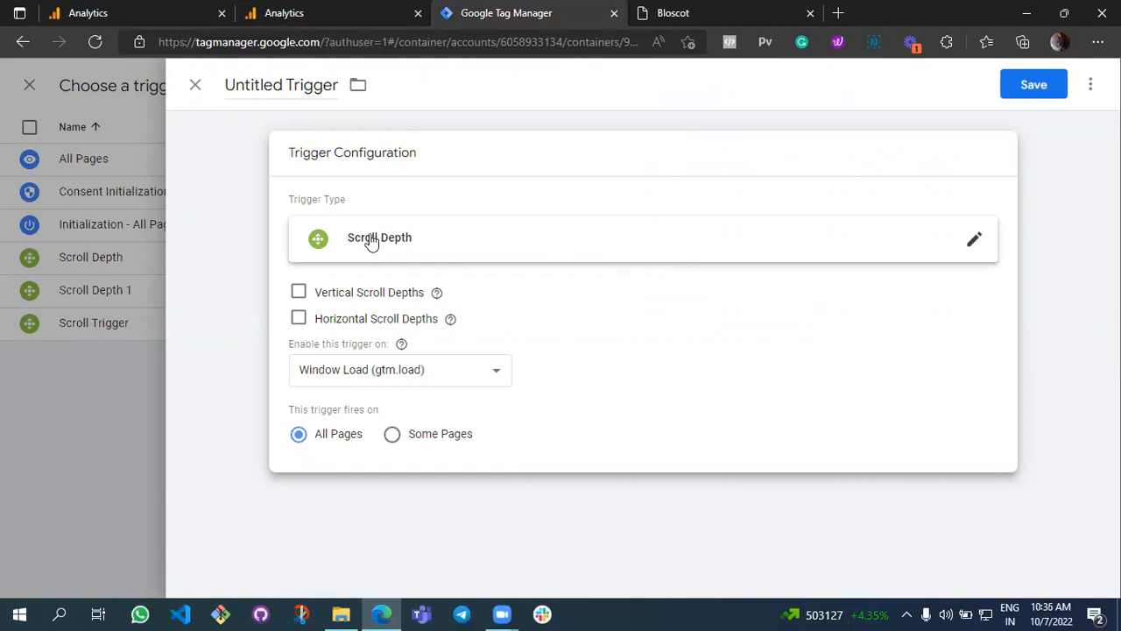
Enable vertical scroll depths at 10, 25, 50, 75 and 90 percent and save the trigger as Scroll Depth 2.
click(299, 293)
click(368, 351)
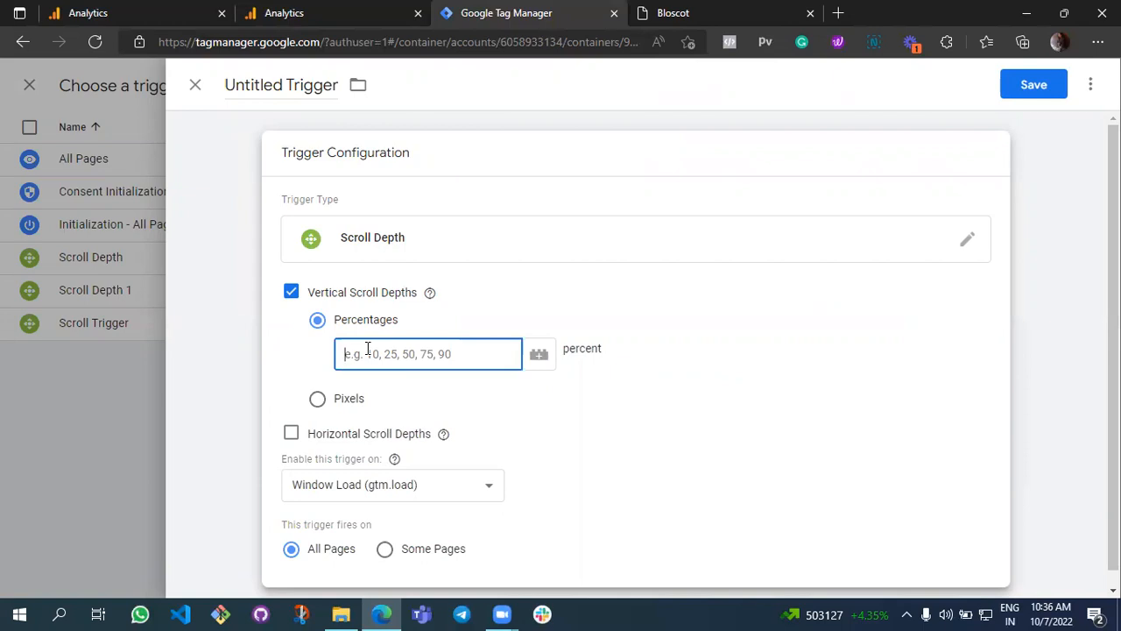
text(10,25,50,75,90)
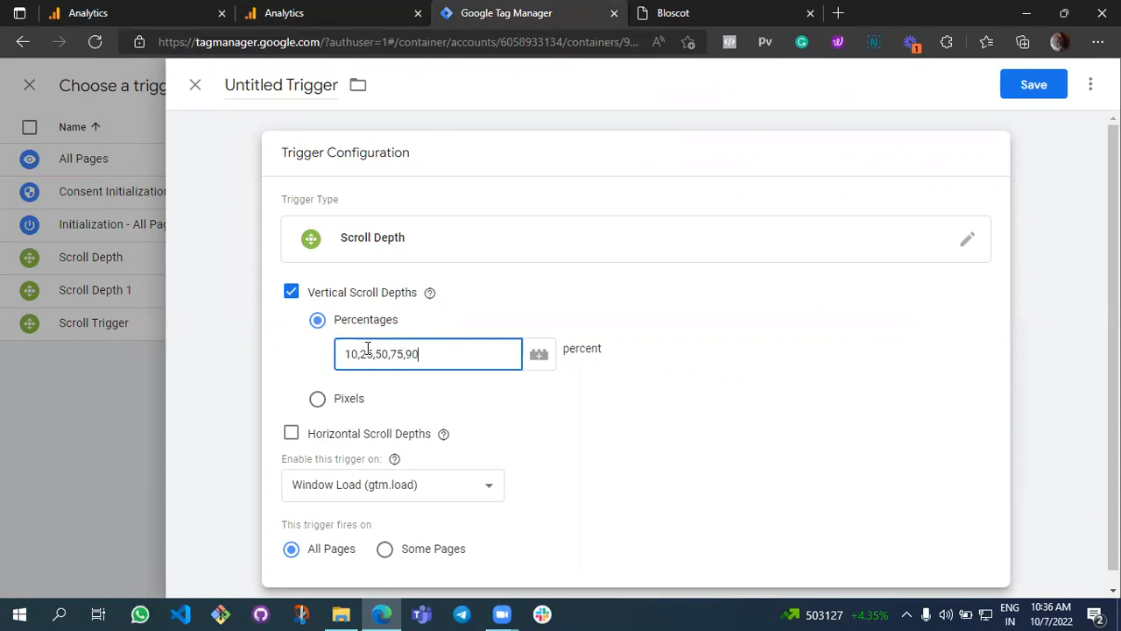
scroll(368, 348, down, 1)
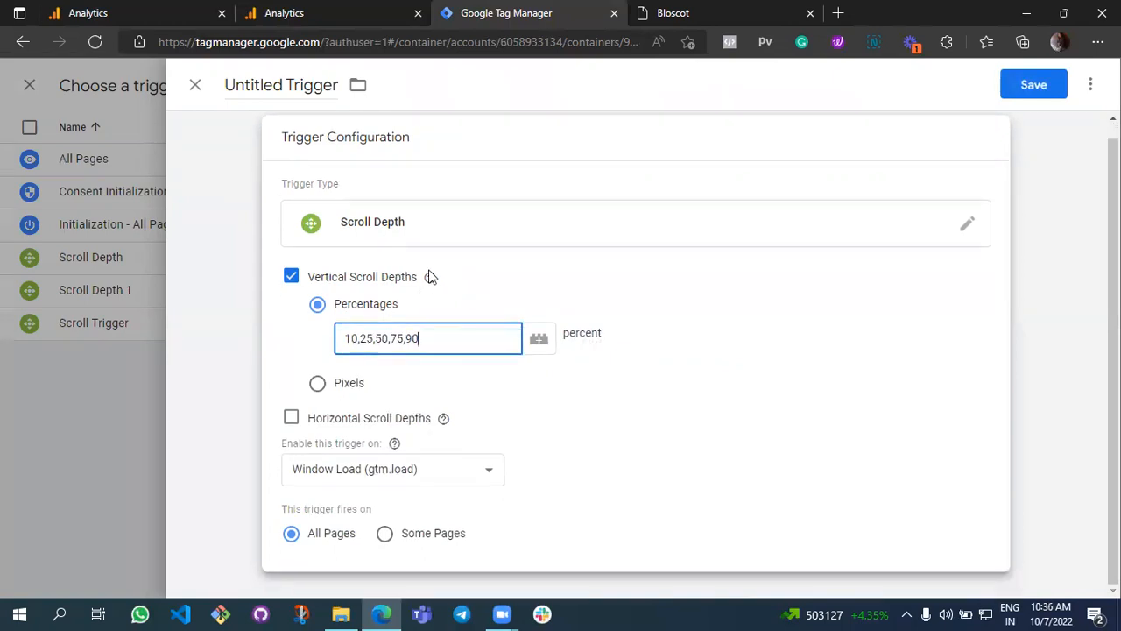
click(1014, 85)
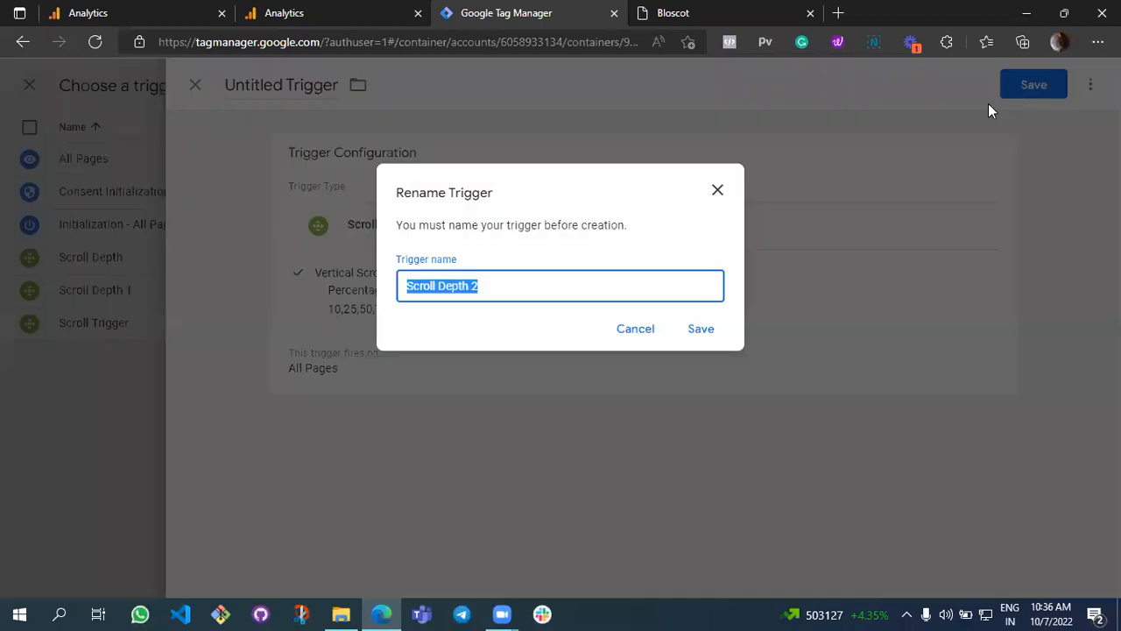
click(700, 330)
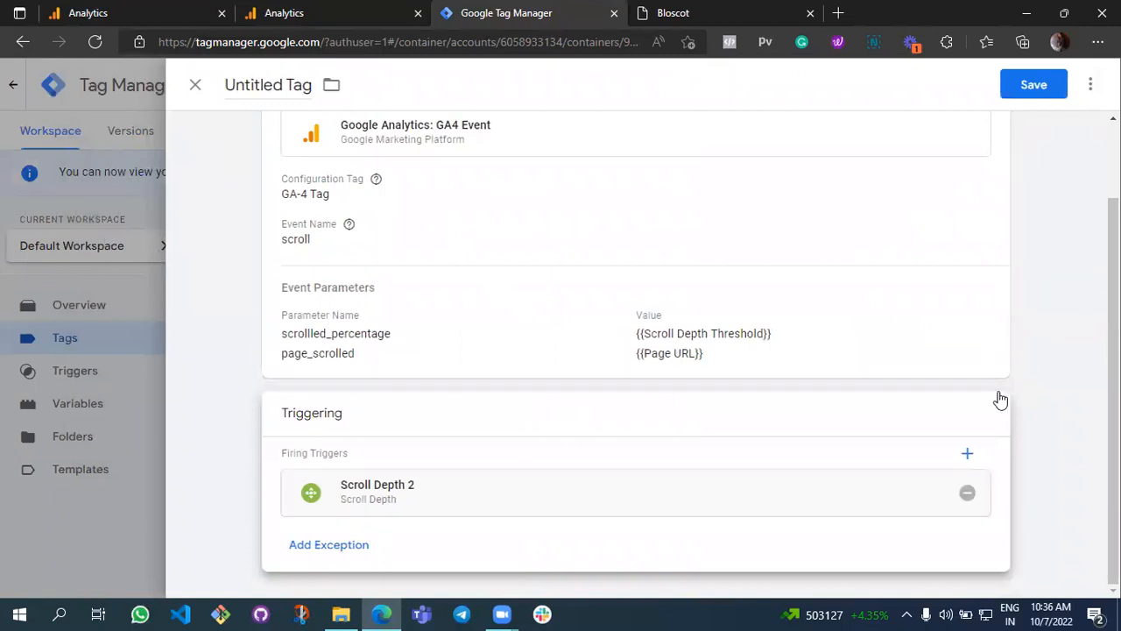
Close the untitled GA4 event tag and discard its unsaved changes.
scroll(528, 482, up, 1)
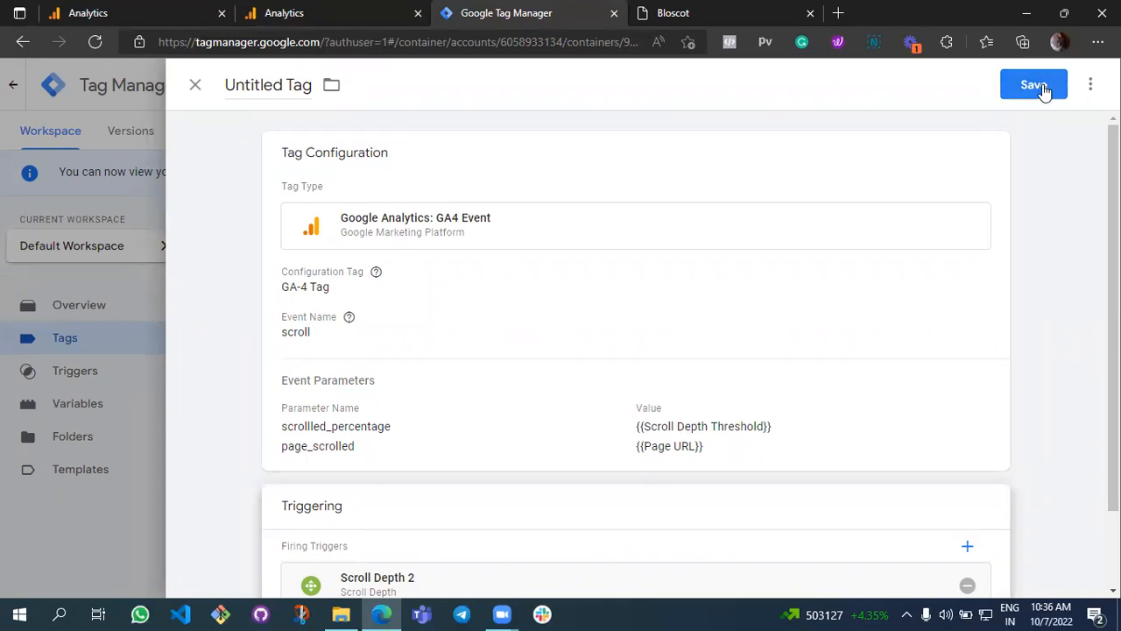
click(197, 85)
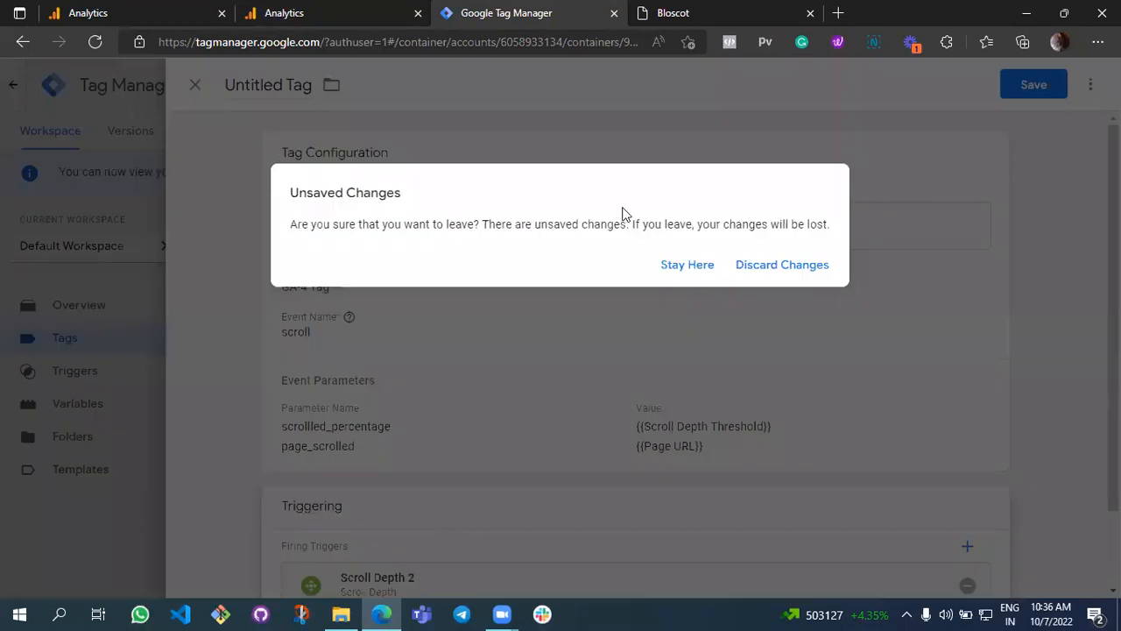
click(772, 274)
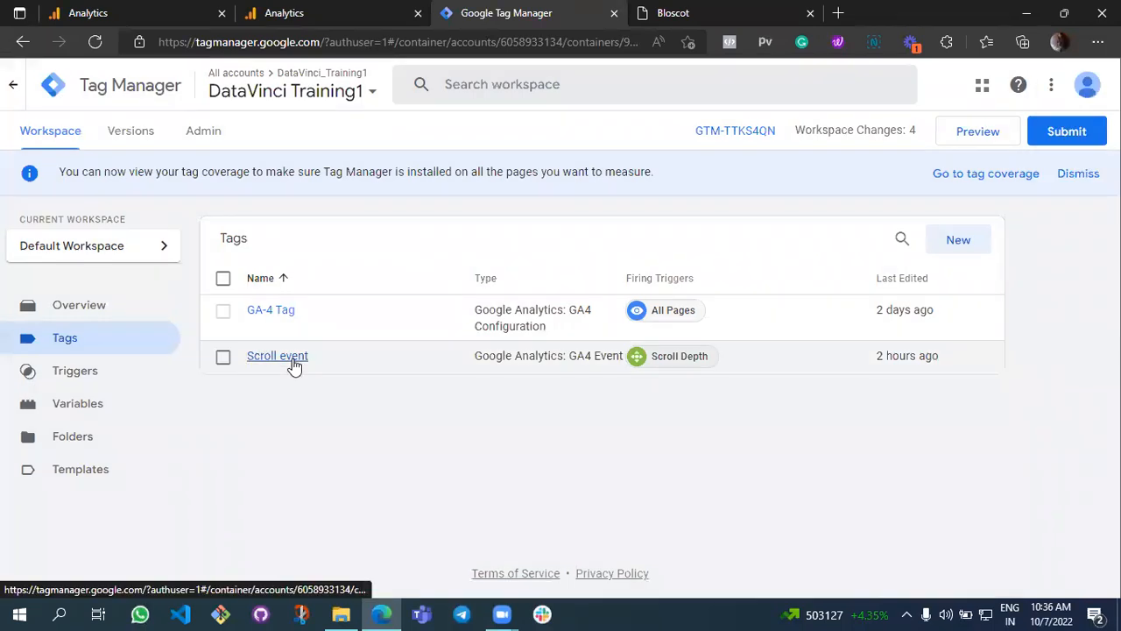
Review the event parameters and firing trigger of the existing Scroll event tag, and close it.
click(294, 362)
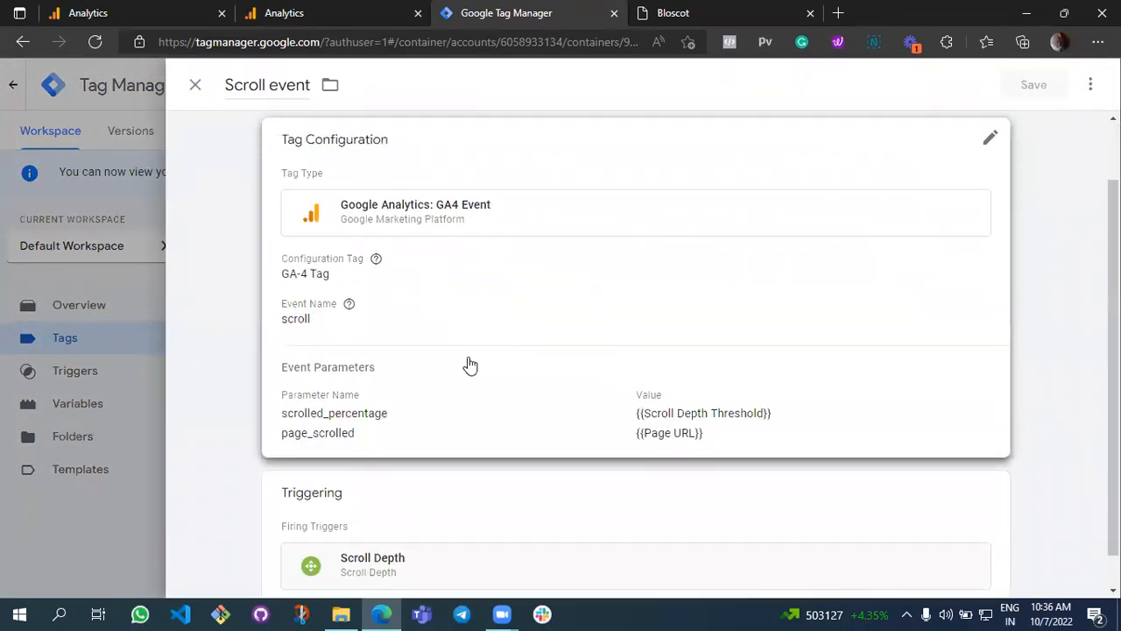
mouse_move(297, 302)
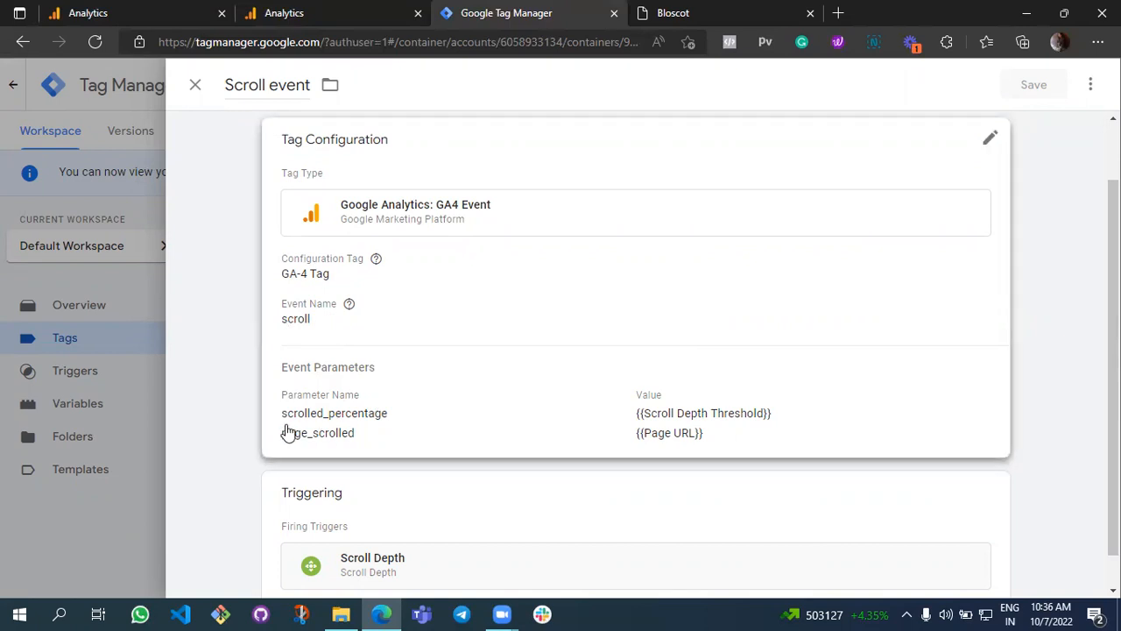
scroll(409, 448, down, 1)
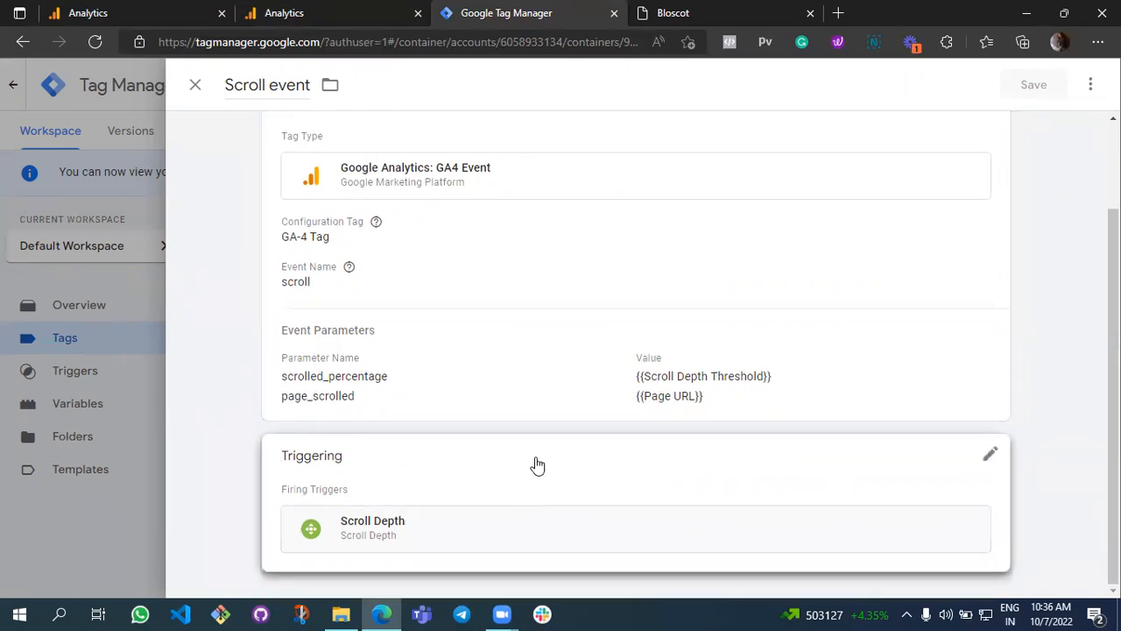
click(195, 84)
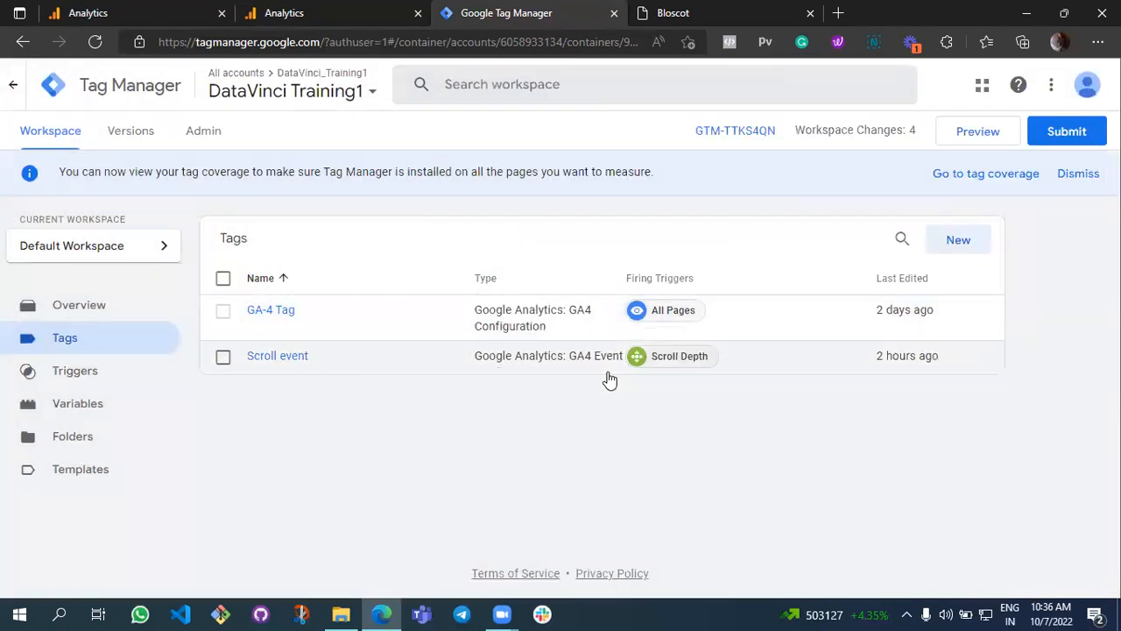
Preview the container by connecting Tag Assistant to the blog site, and narrow the site window to reveal the debug summary.
click(988, 140)
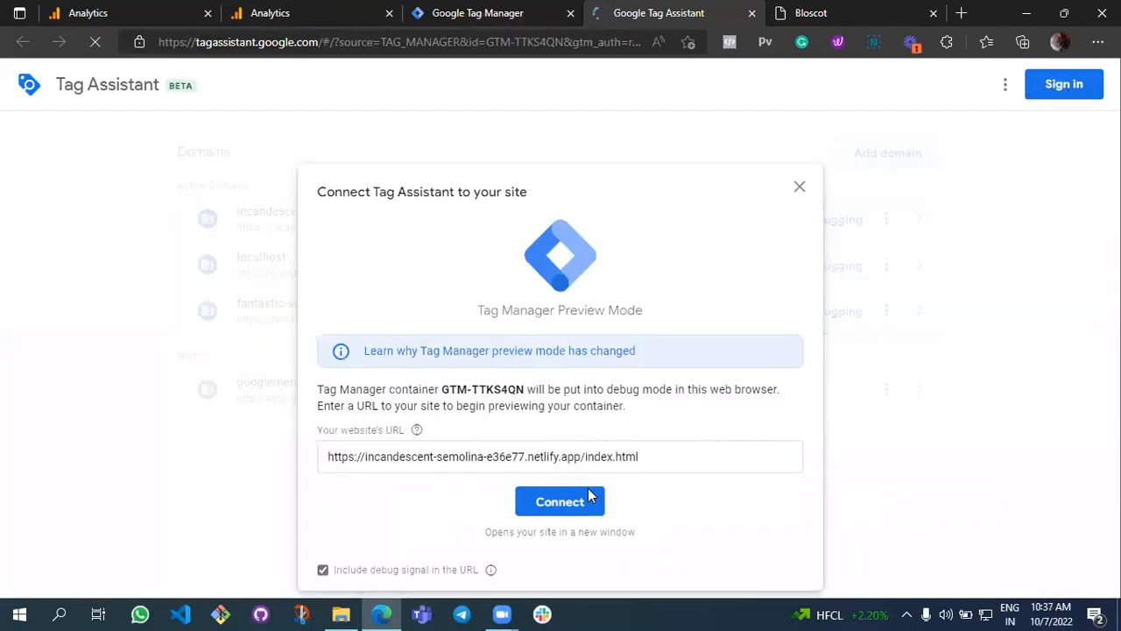
click(588, 497)
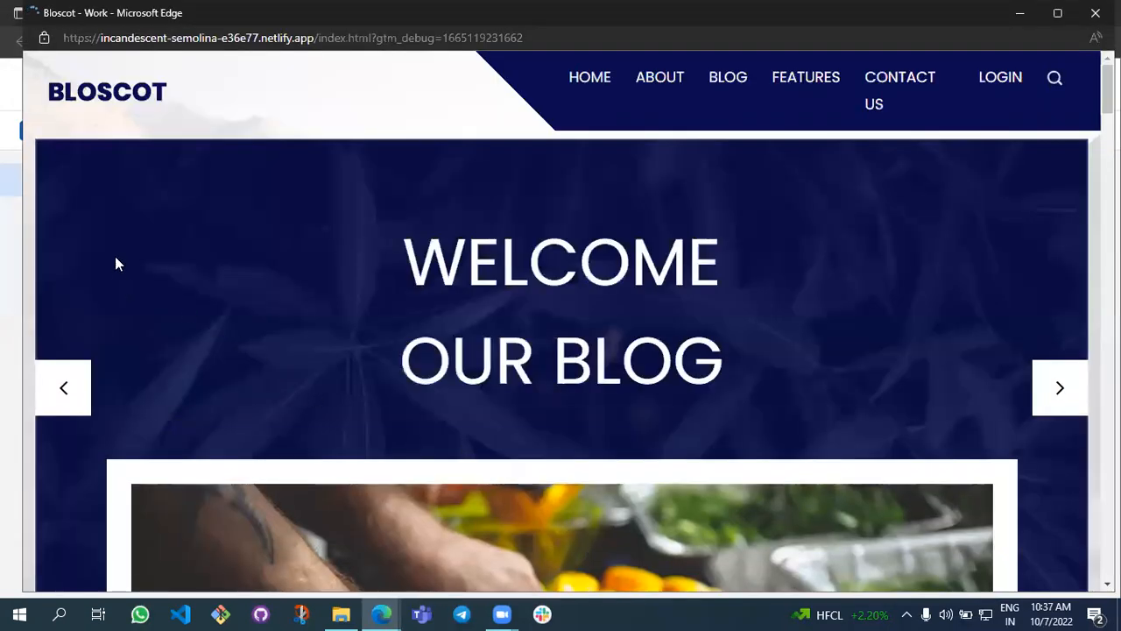
drag(22, 233, 619, 346)
click(538, 371)
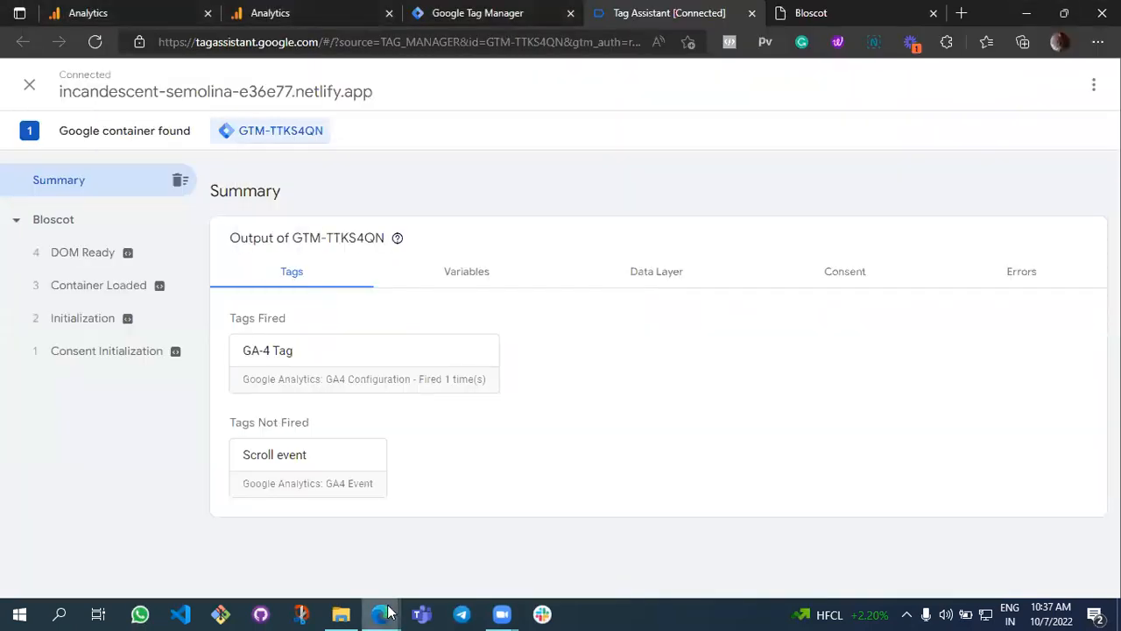
Bring the Bloscot site window back to the front and scroll down to the Contact us section to generate scroll events.
click(388, 612)
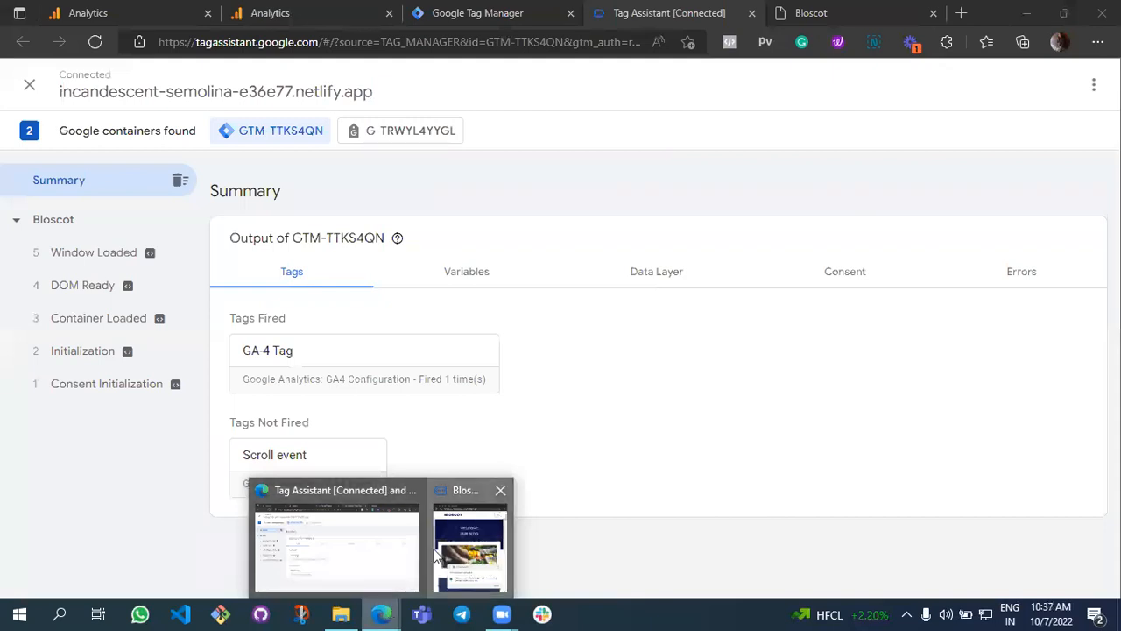
click(470, 543)
scroll(908, 276, down, 10)
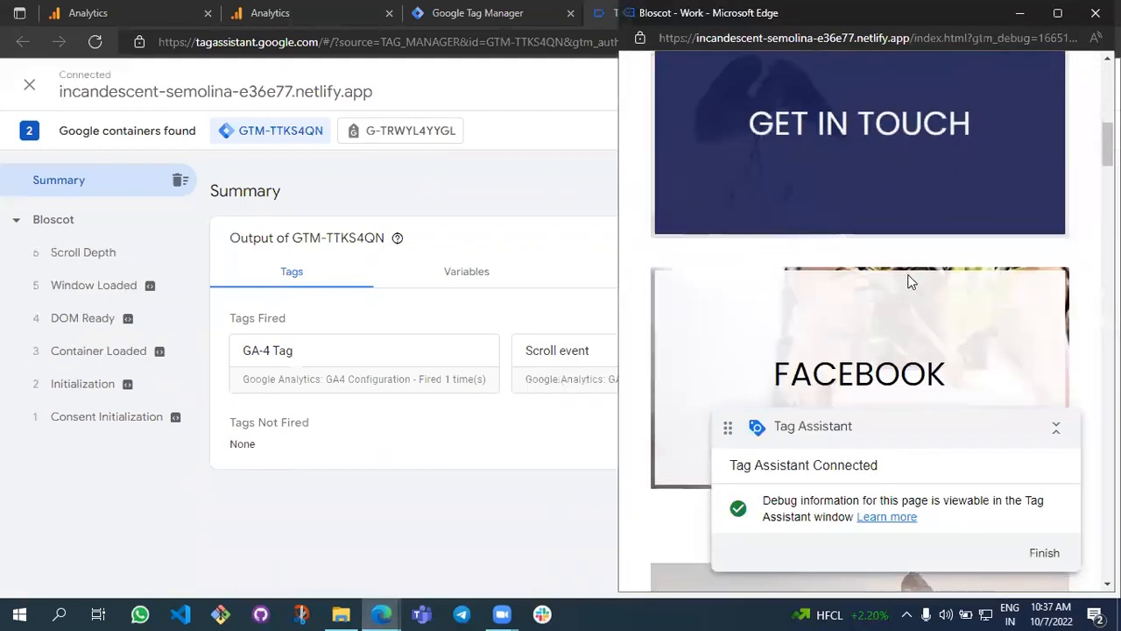
scroll(907, 281, down, 10)
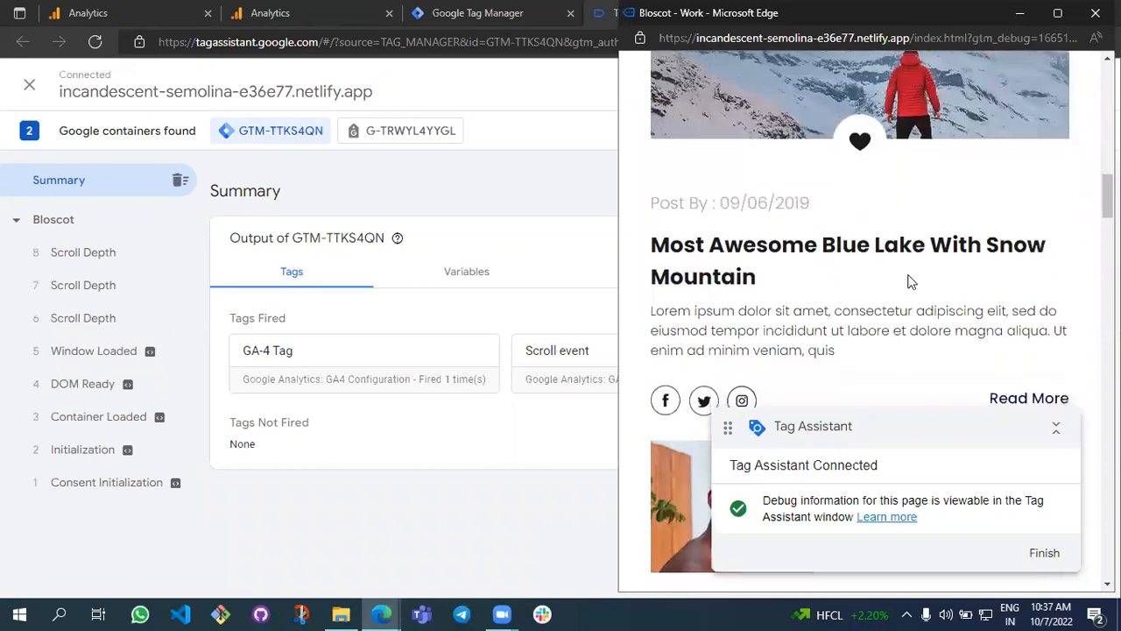
scroll(907, 281, down, 10)
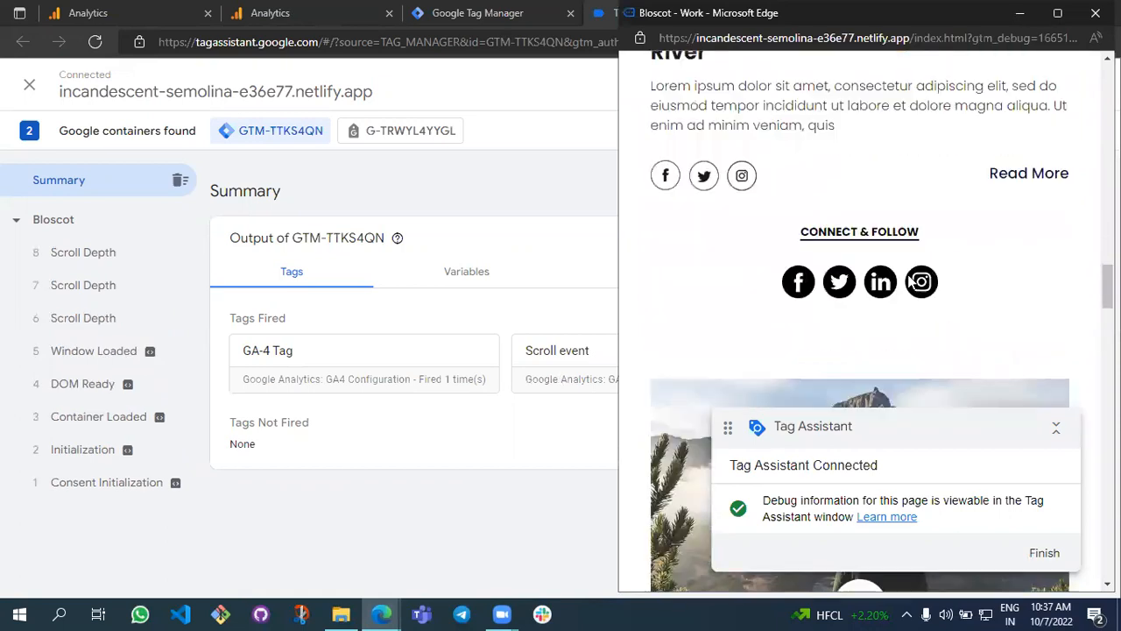
scroll(907, 281, down, 10)
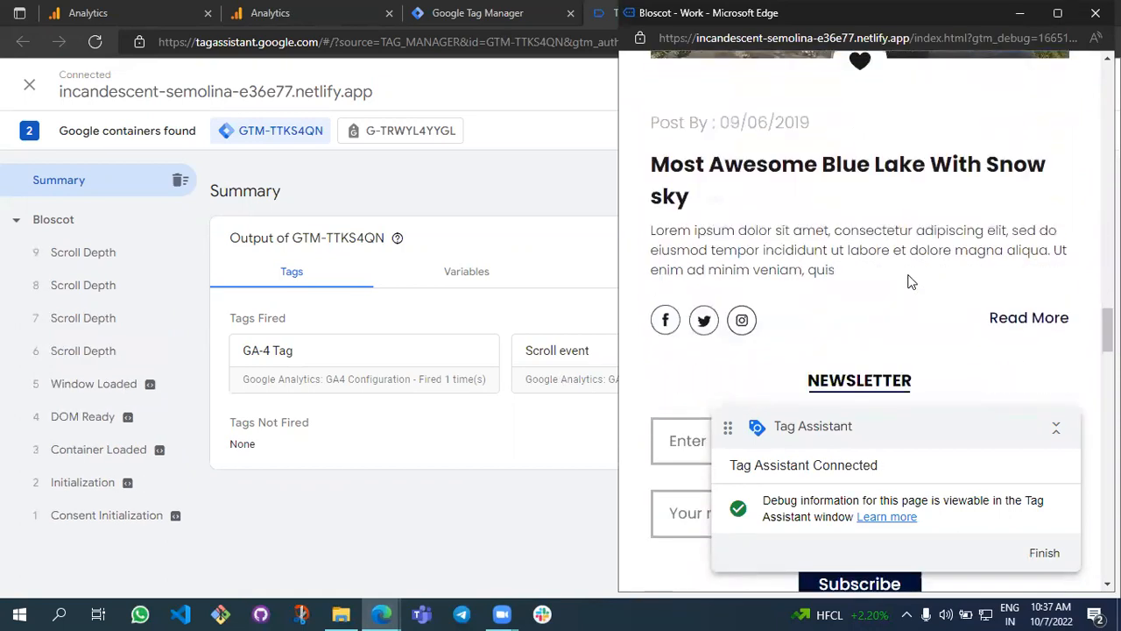
scroll(907, 281, down, 15)
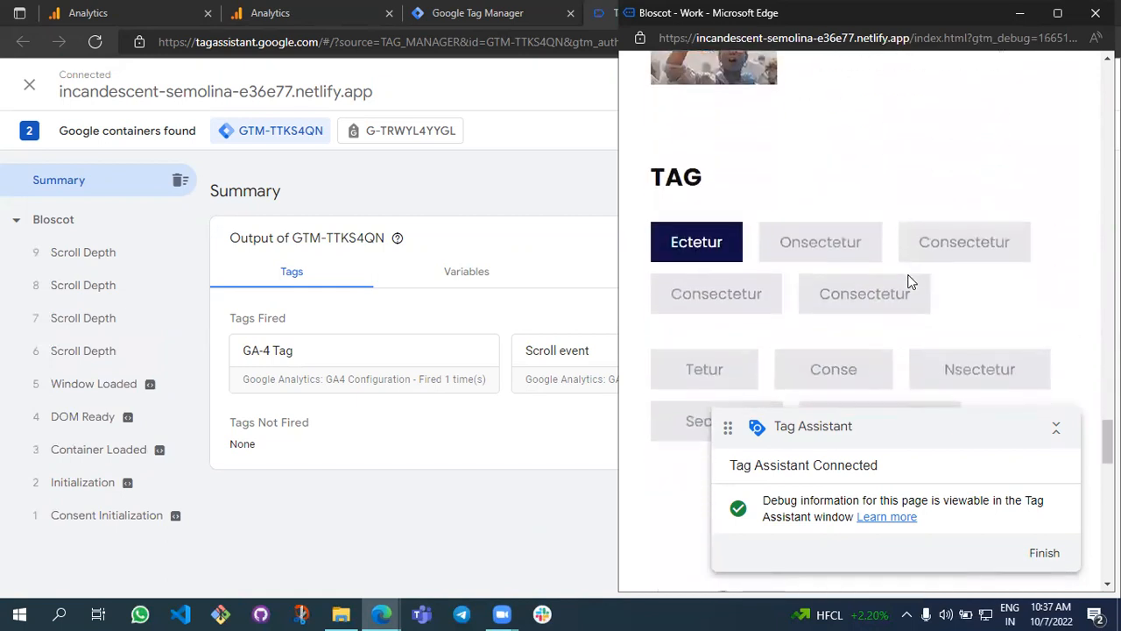
scroll(908, 281, down, 15)
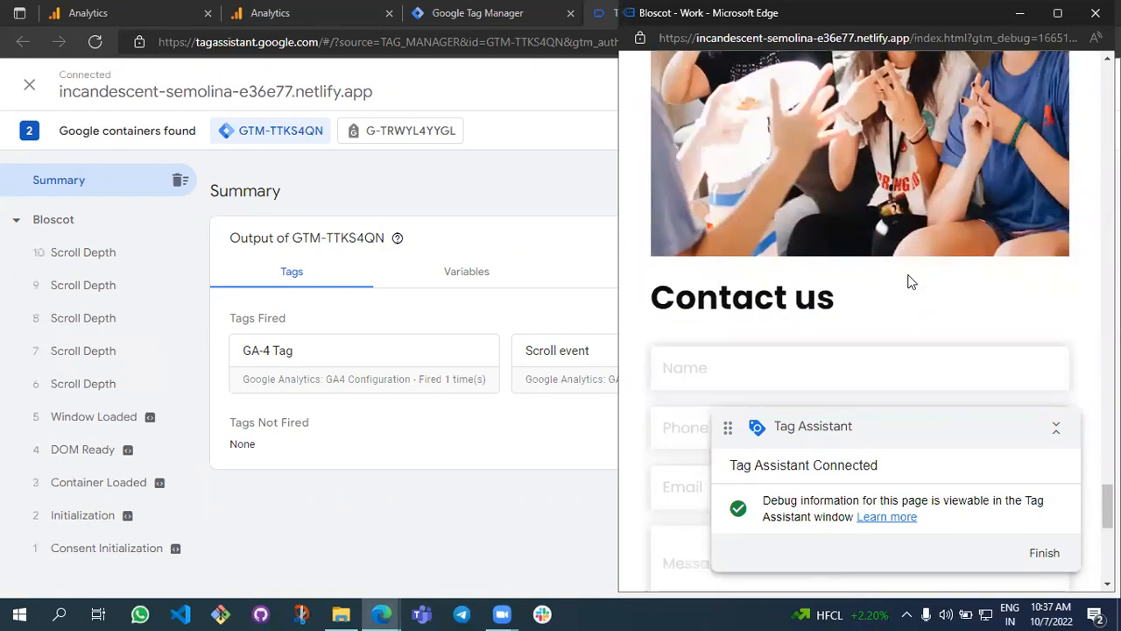
Return to Tag Assistant and inspect the tags fired for the first three Scroll Depth events.
click(515, 506)
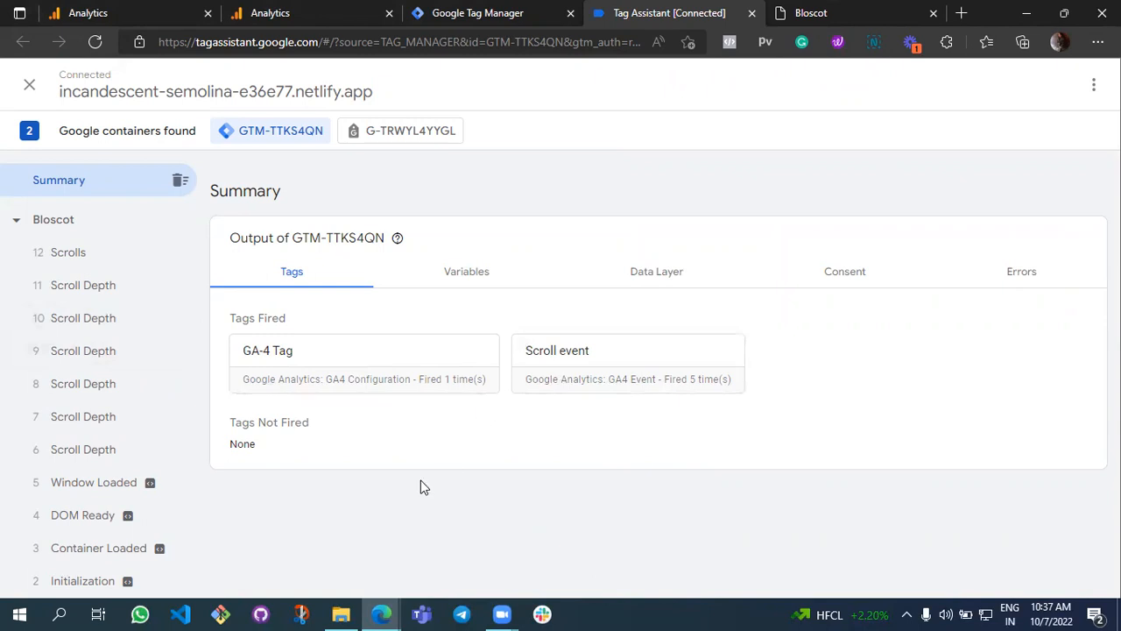
click(136, 455)
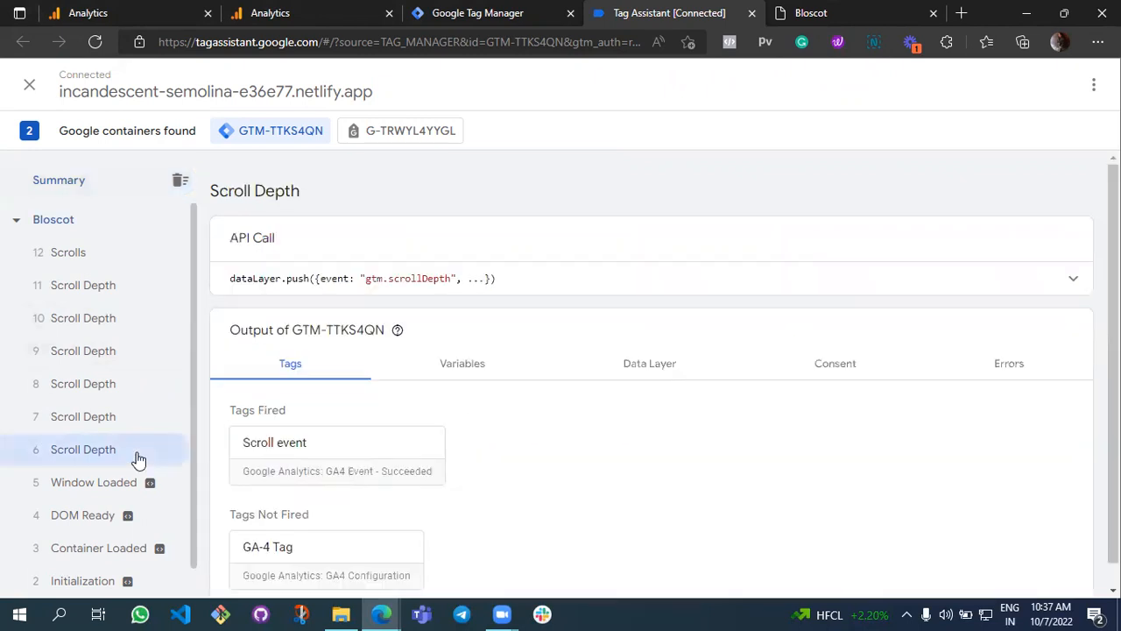
click(112, 411)
click(110, 387)
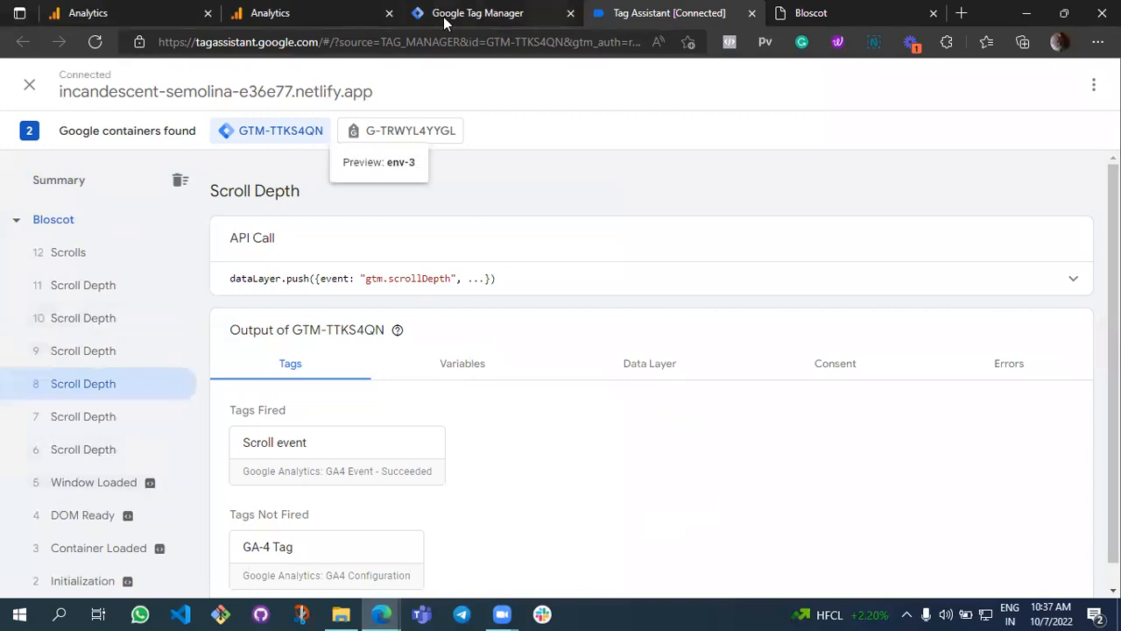
Switch to Google Analytics and open DebugView for the Blog web property.
click(351, 9)
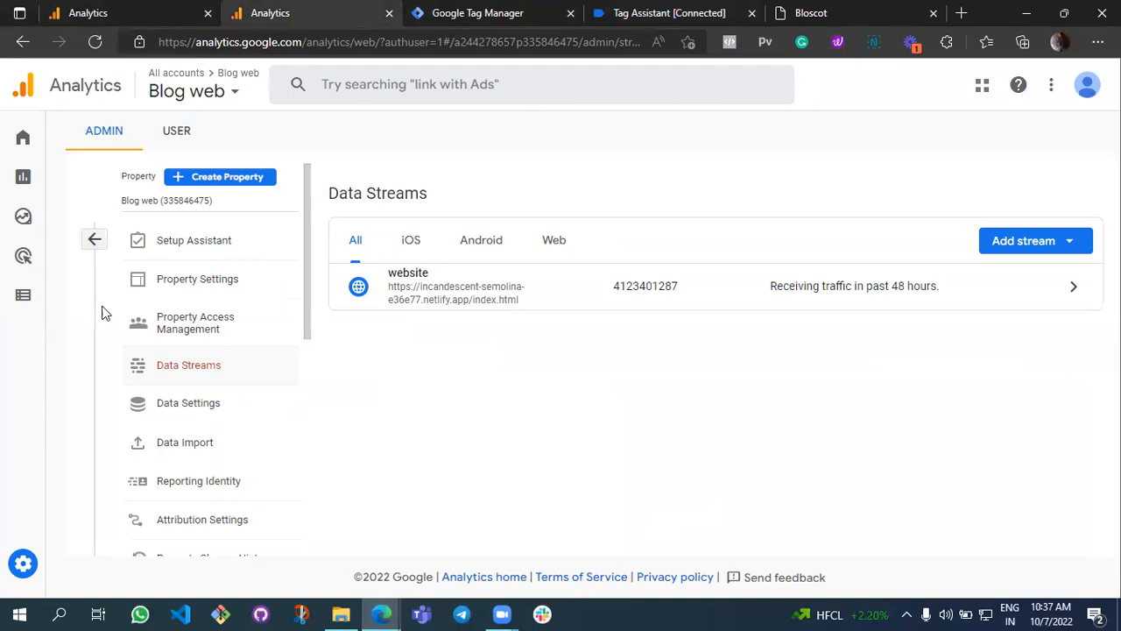
click(12, 298)
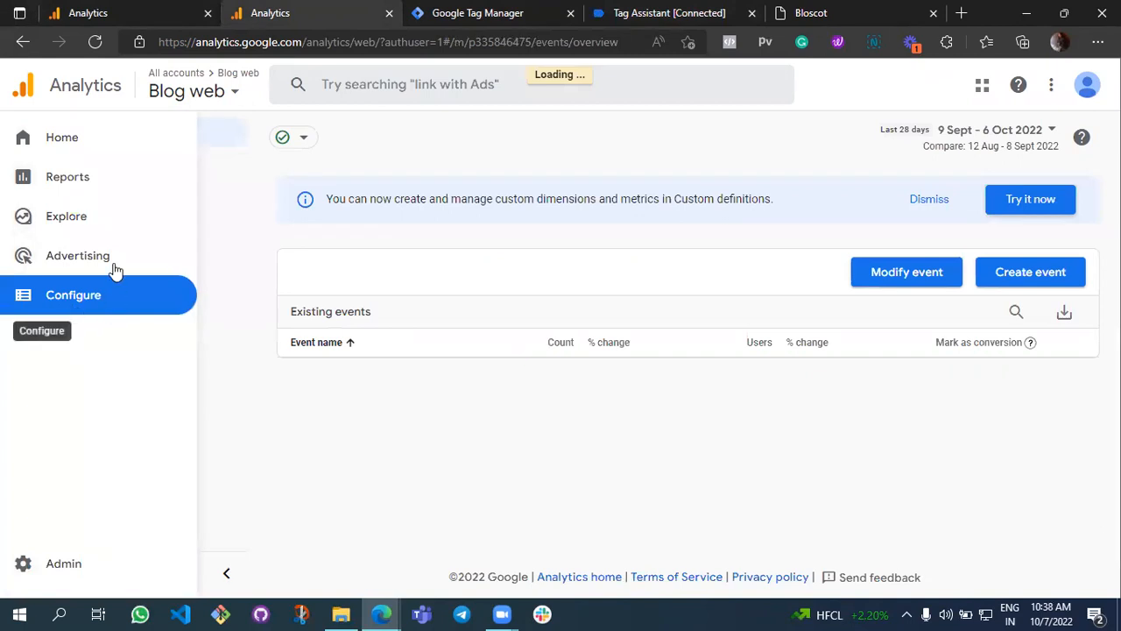
click(92, 253)
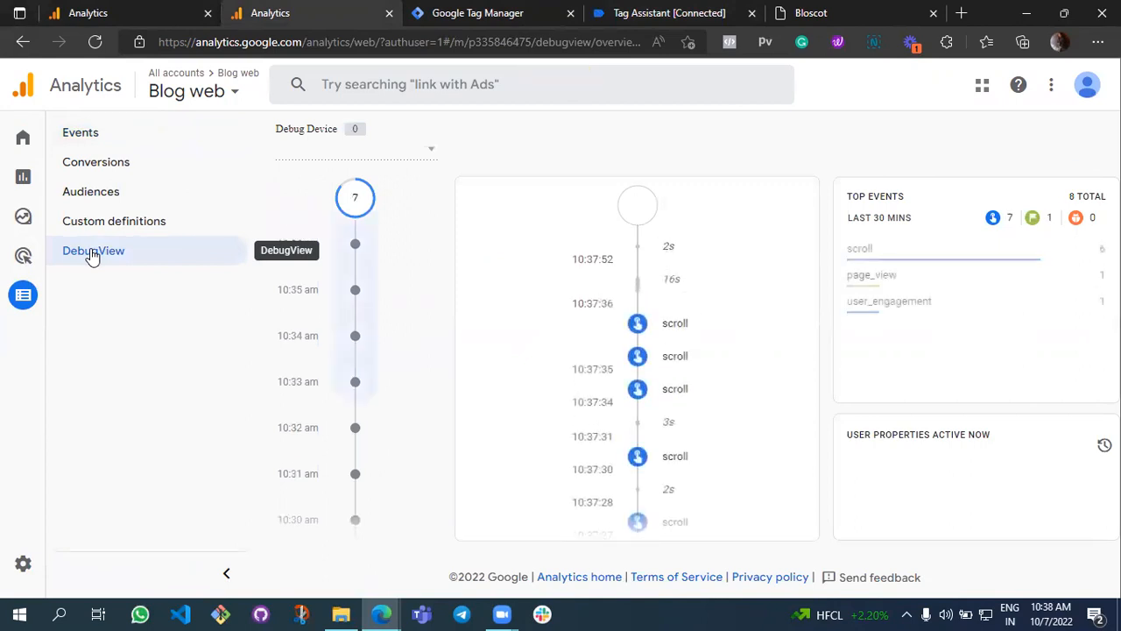
Check the scrolled_percentage parameter of the earliest scroll event in the debug timeline, and close its details.
scroll(739, 409, down, 2)
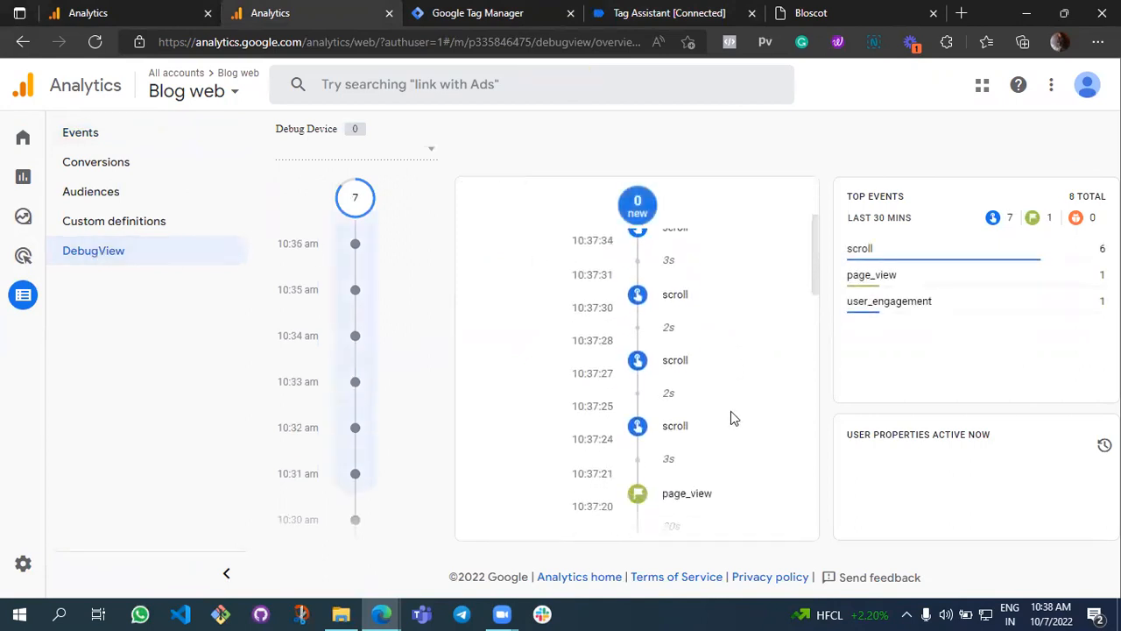
click(675, 427)
scroll(678, 395, down, 3)
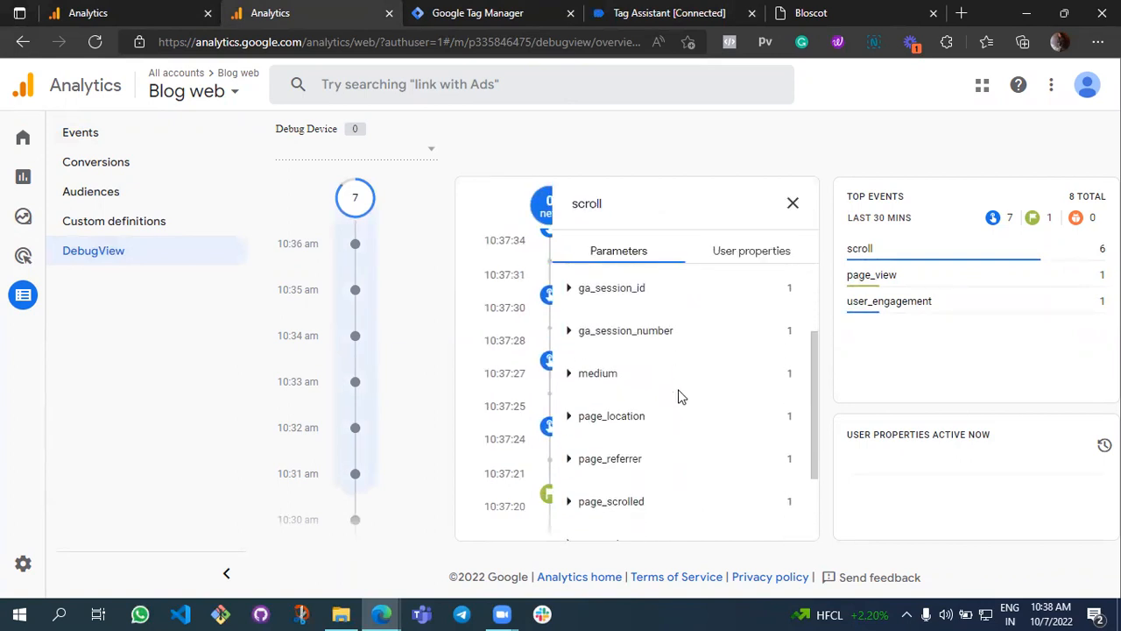
scroll(679, 396, down, 1)
click(570, 478)
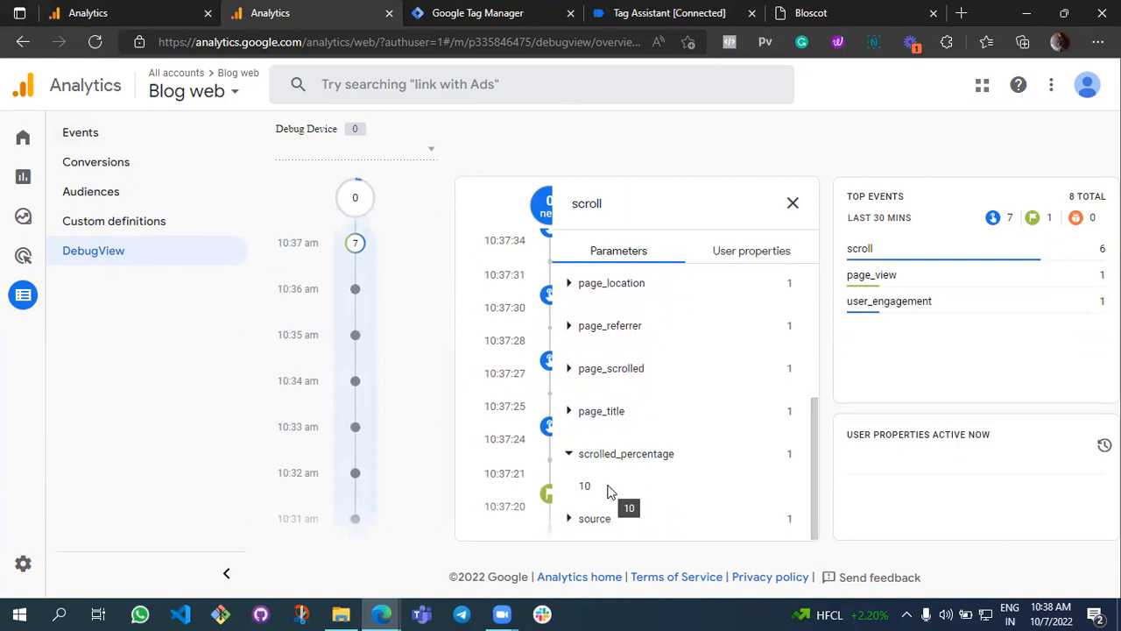
click(792, 204)
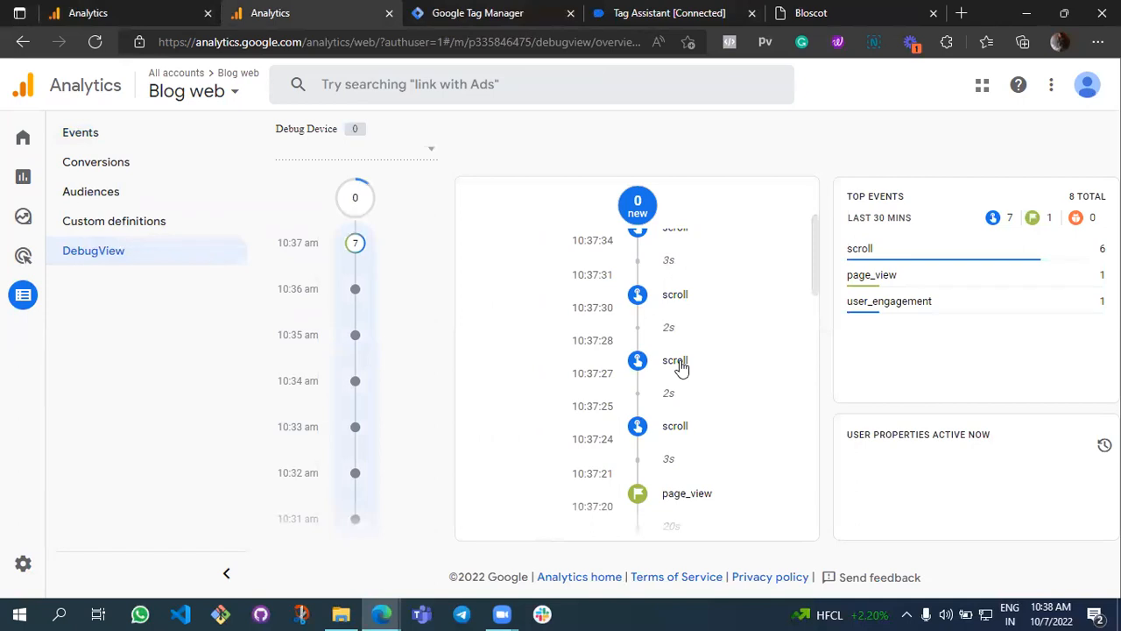
Open the second scroll event in the debug timeline and check its scrolled_percentage and page_scrolled parameters.
click(680, 363)
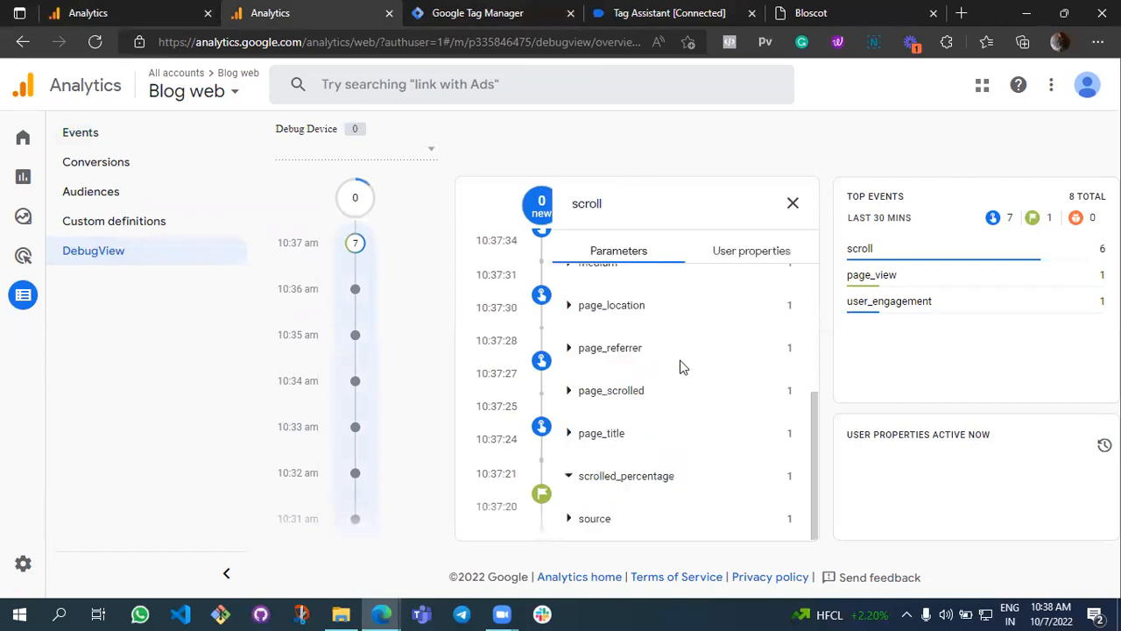
click(568, 477)
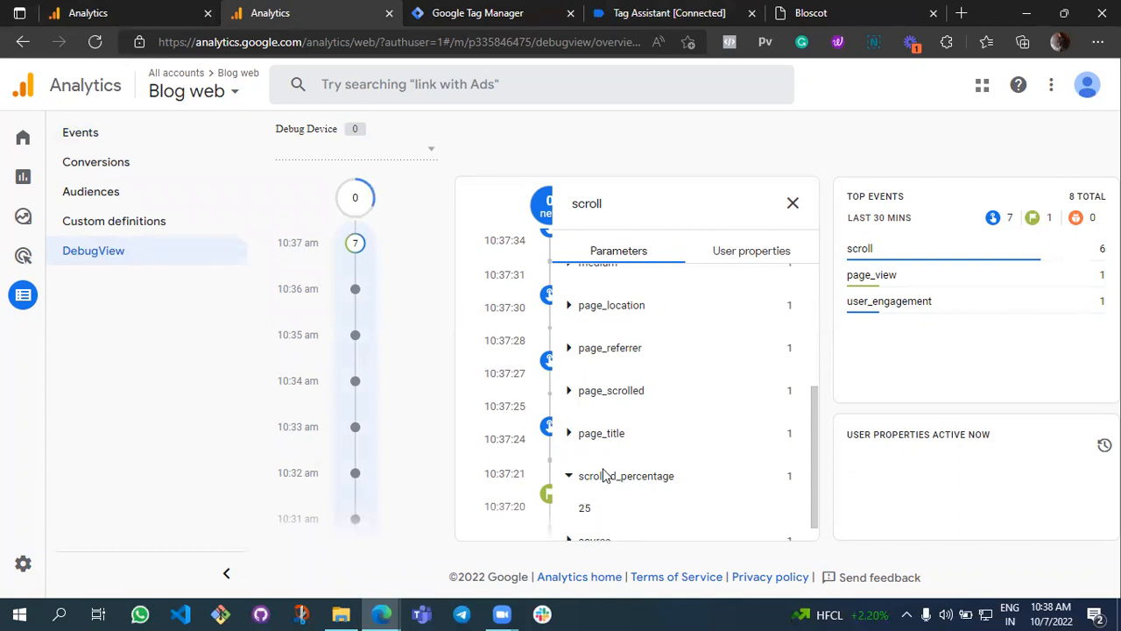
click(575, 392)
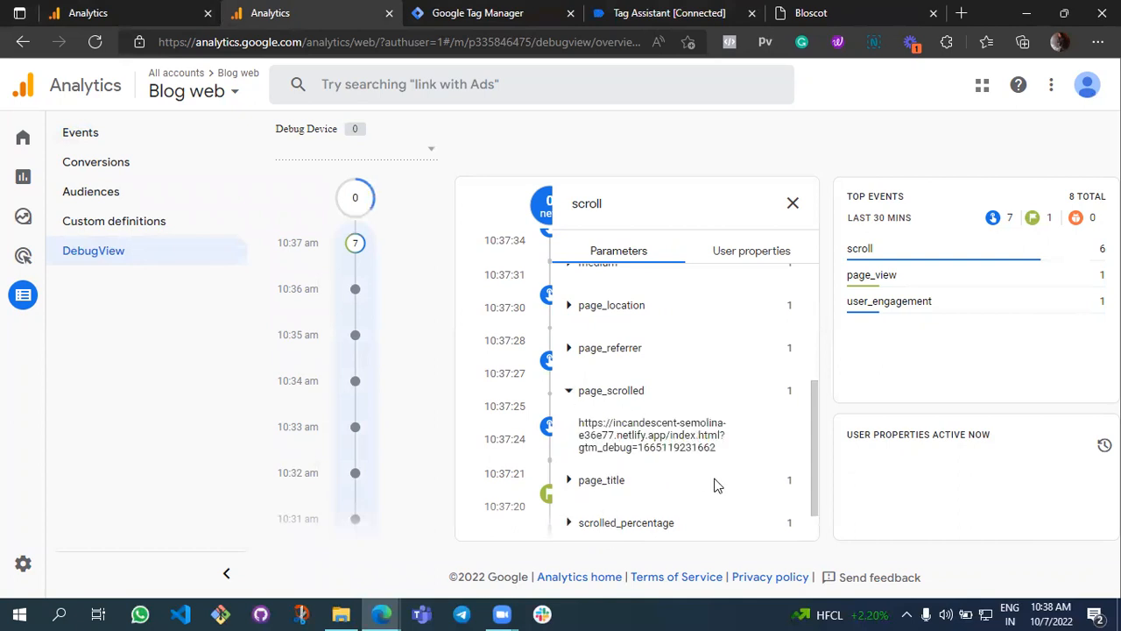
Close the scroll event's details in DebugView and open the property's custom definitions.
click(790, 203)
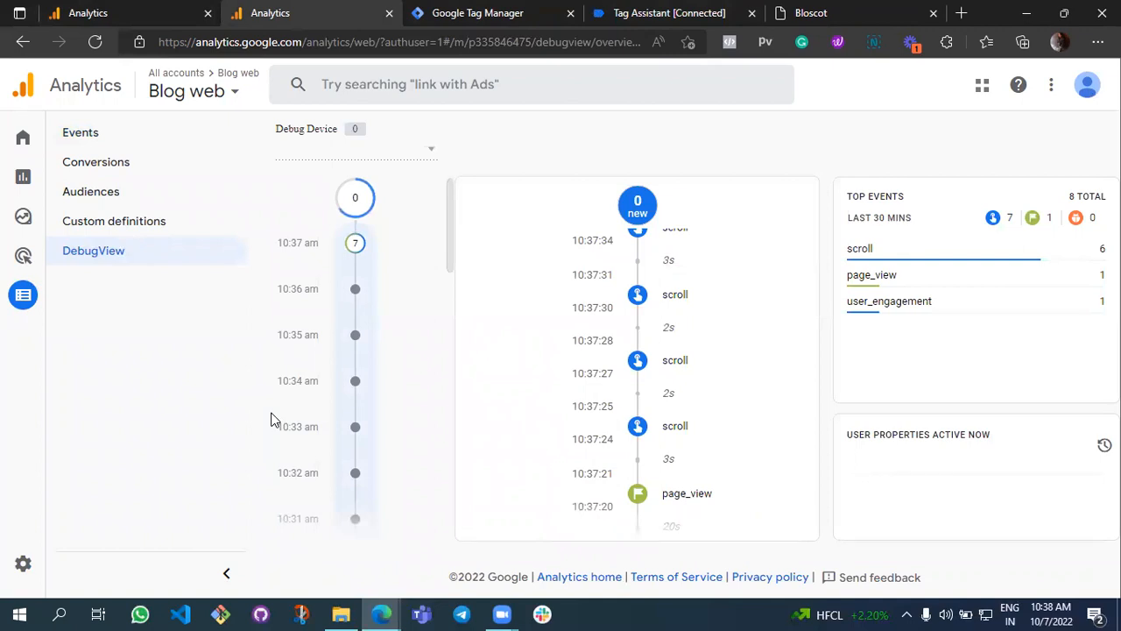
click(130, 235)
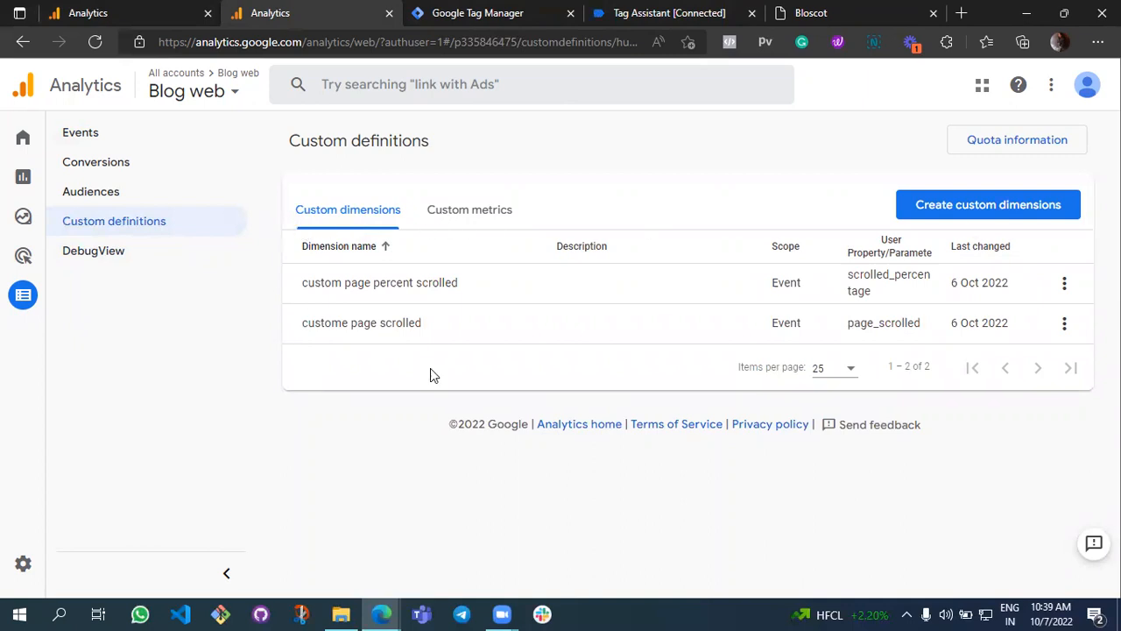
Draft an event-scoped custom dimension named "custom page percent scrolled v2" with event parameter scrolled_percentage, and close it without saving.
click(999, 203)
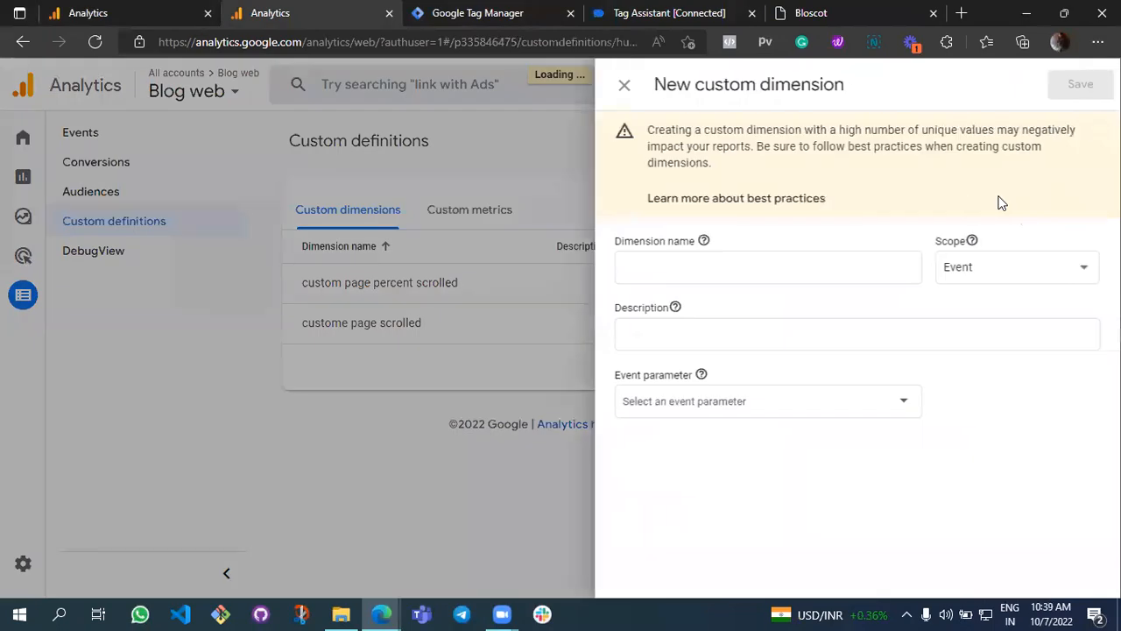
click(700, 266)
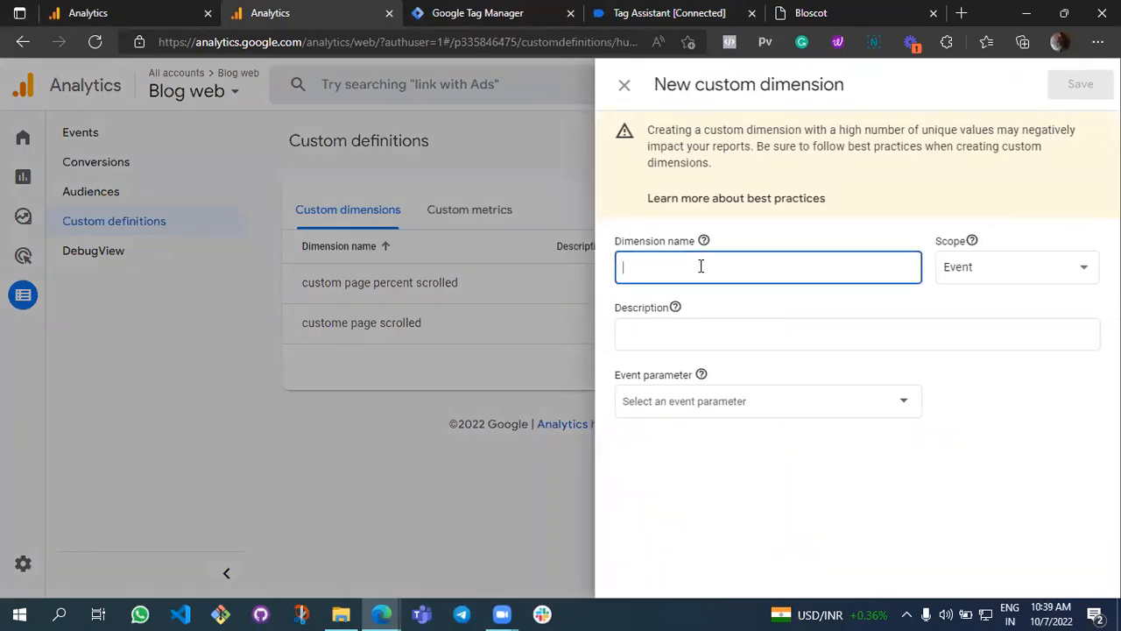
text(custom page percent scrolled)
click(931, 307)
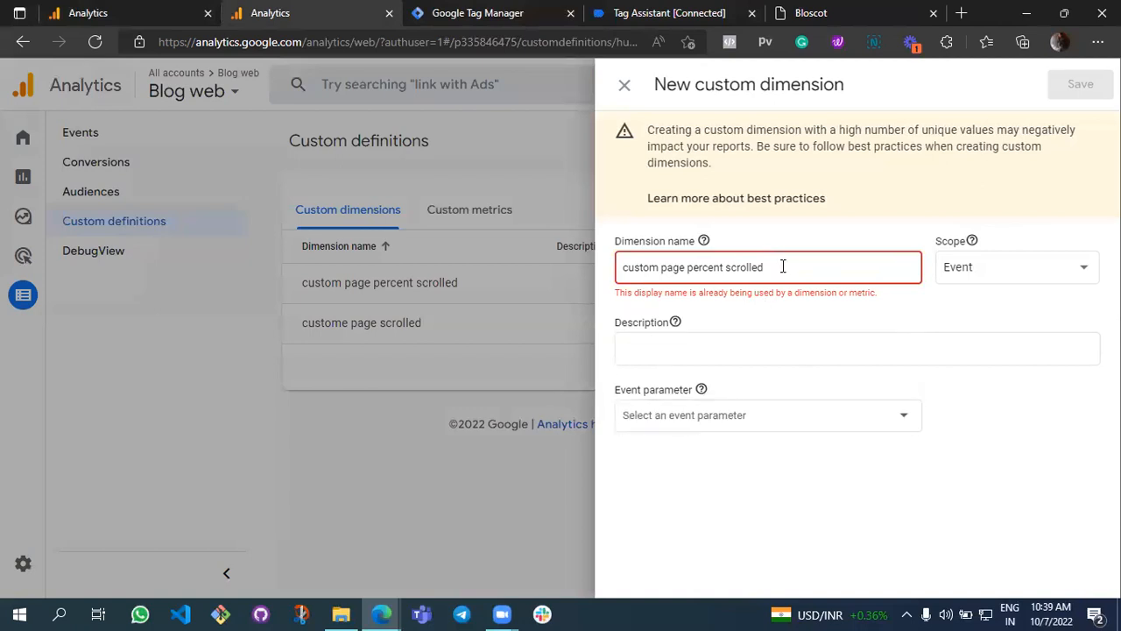
text(v2)
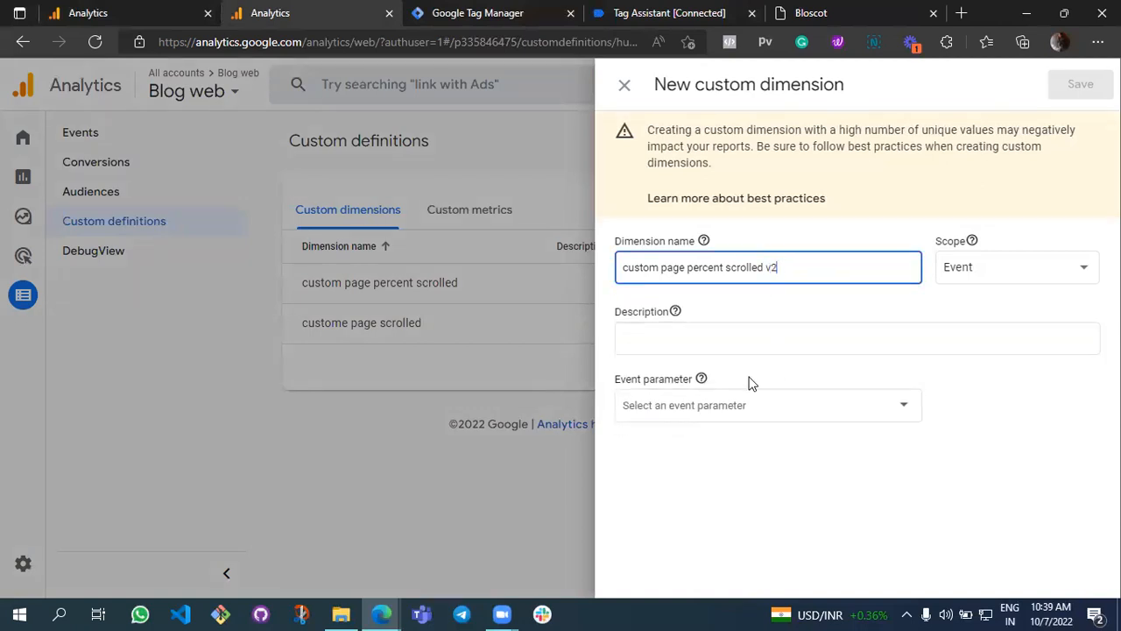
click(667, 392)
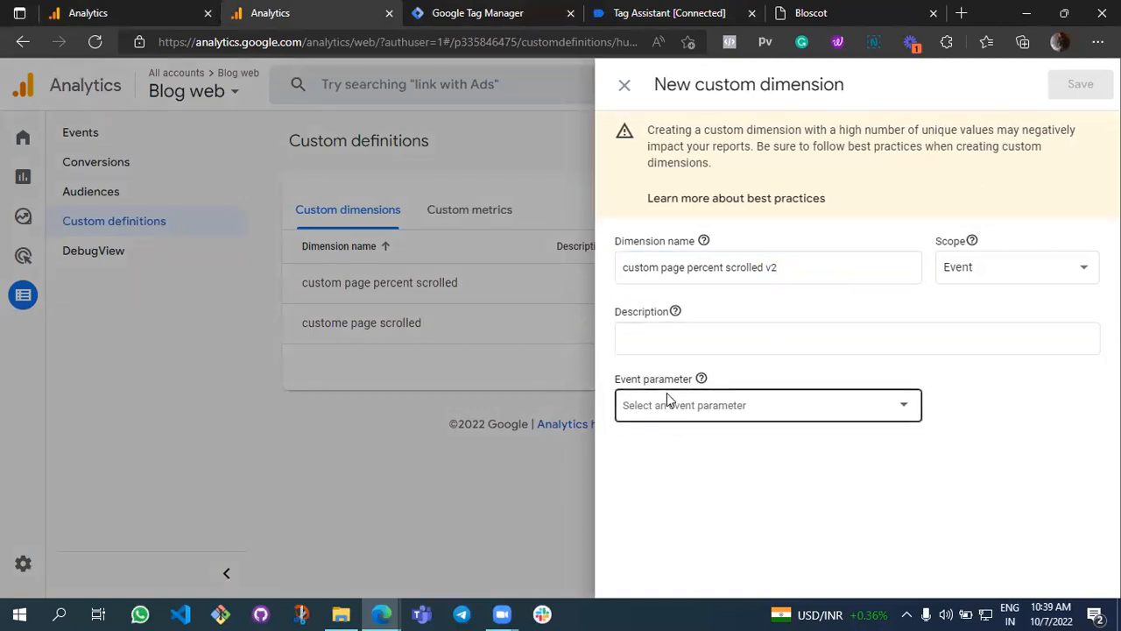
text(scroll)
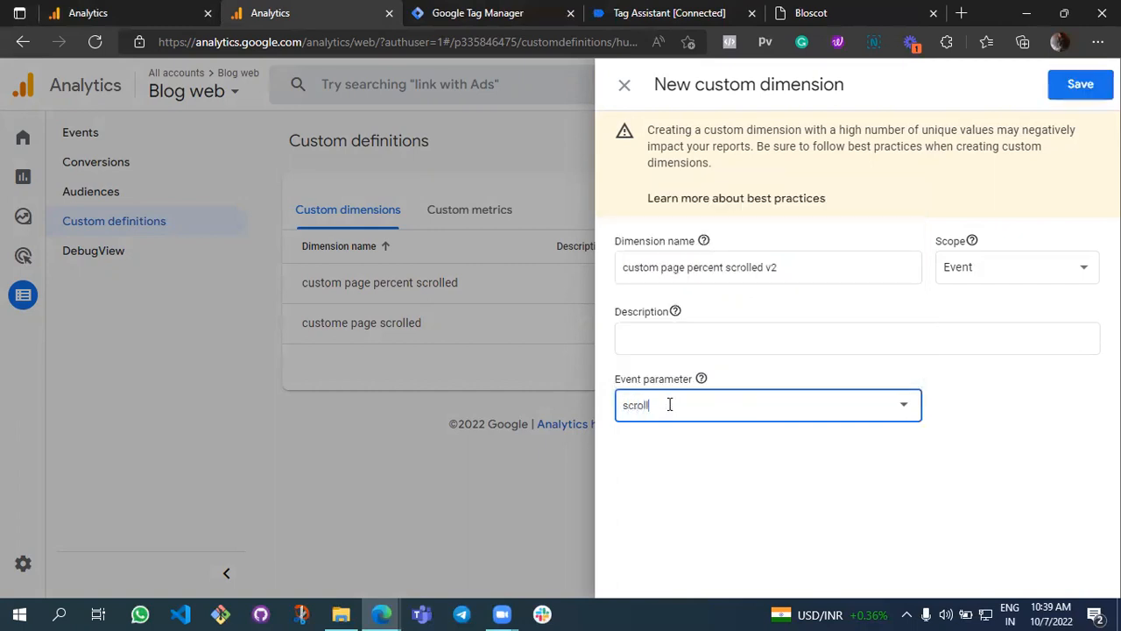
text(ed_percentage)
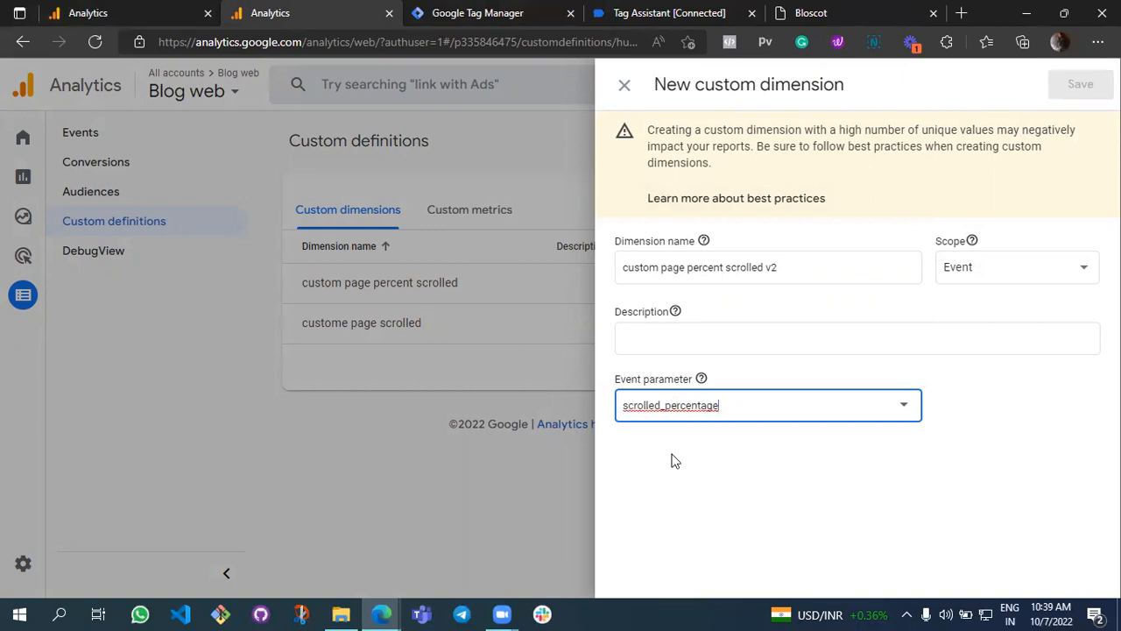
click(625, 85)
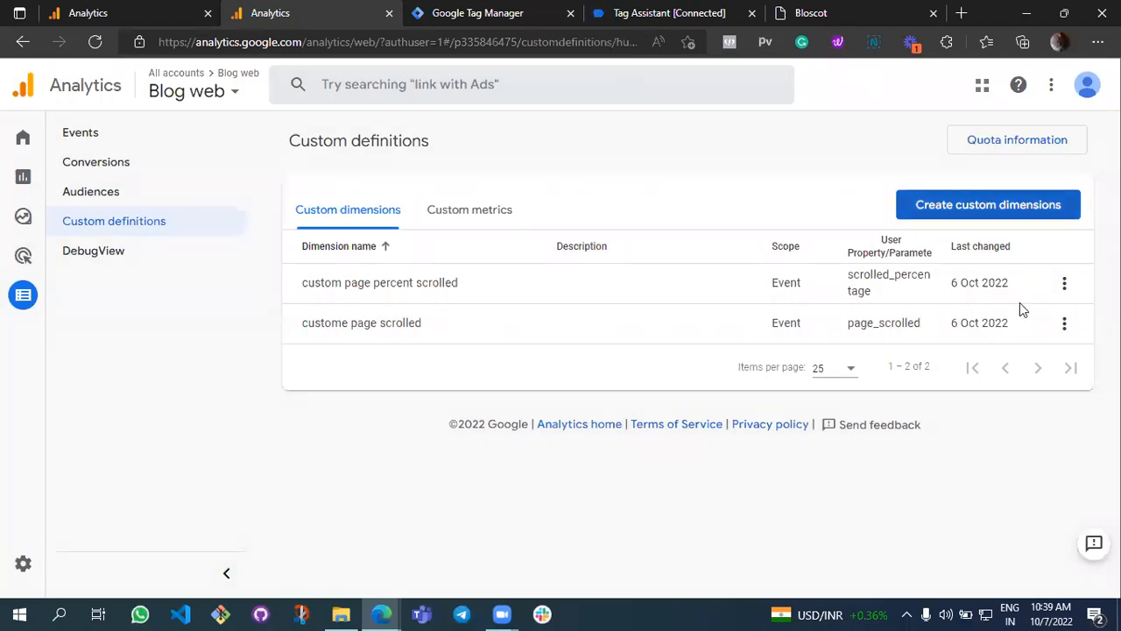
Open the "custome page scrolled" dimension for editing to check its settings, and close it without changes.
click(1064, 323)
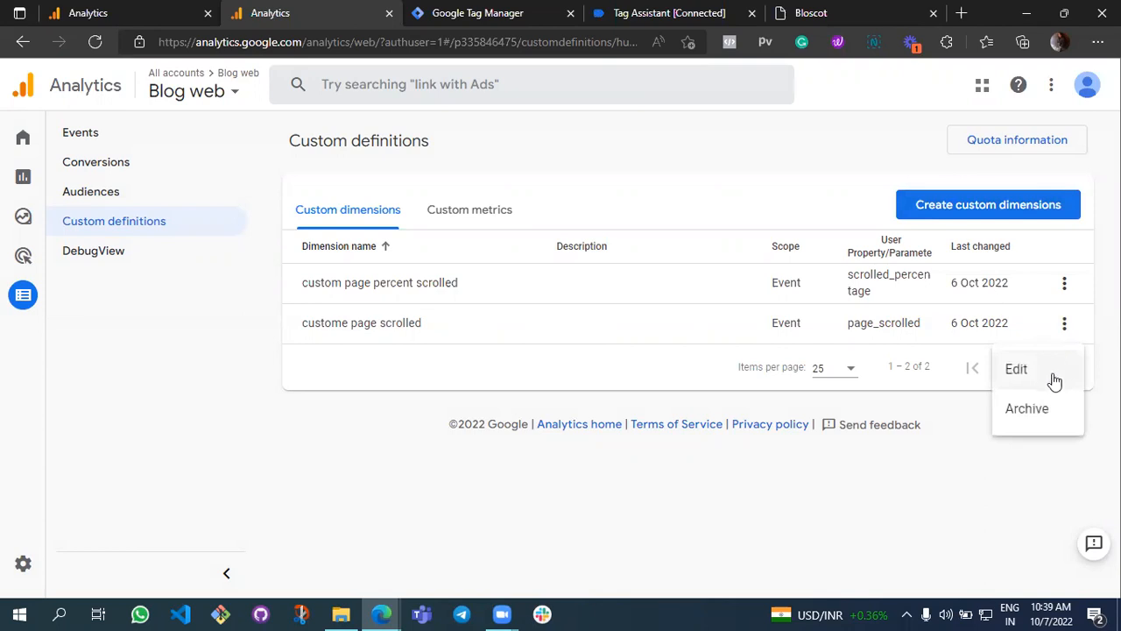
click(1052, 378)
click(659, 157)
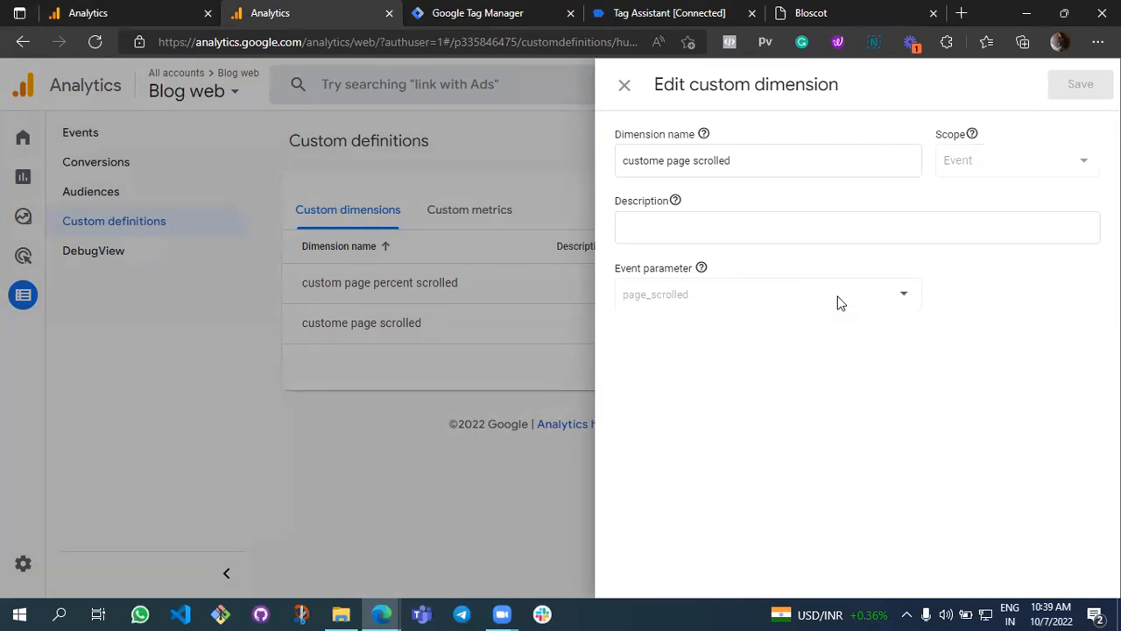
click(625, 96)
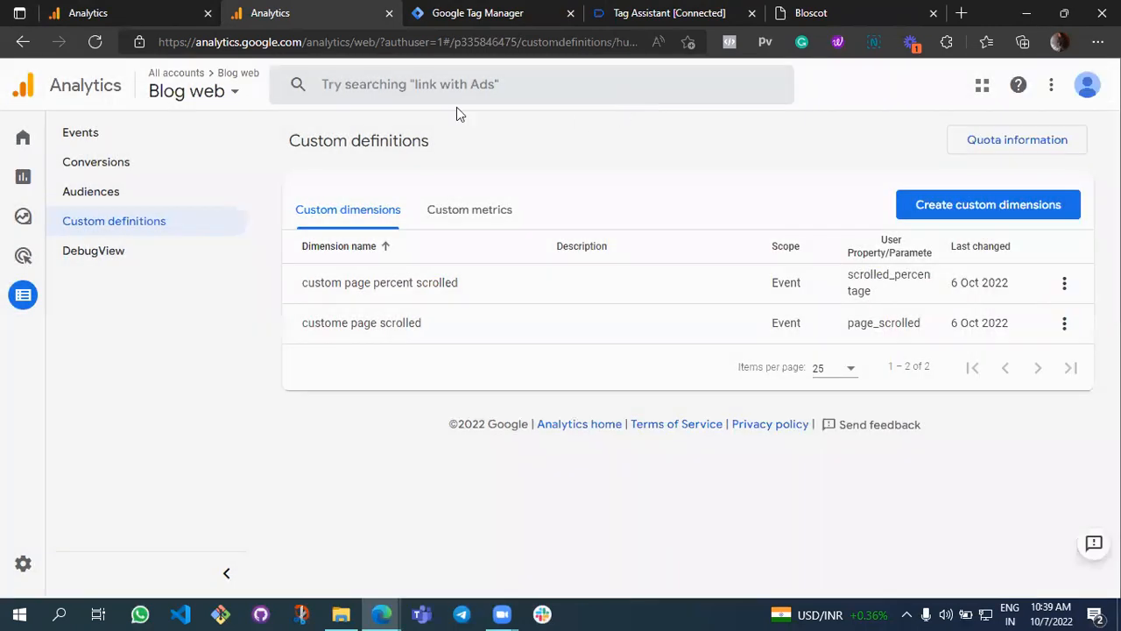
Look through the units of measurement available for a new custom metric, and close the form without saving.
click(490, 207)
click(978, 213)
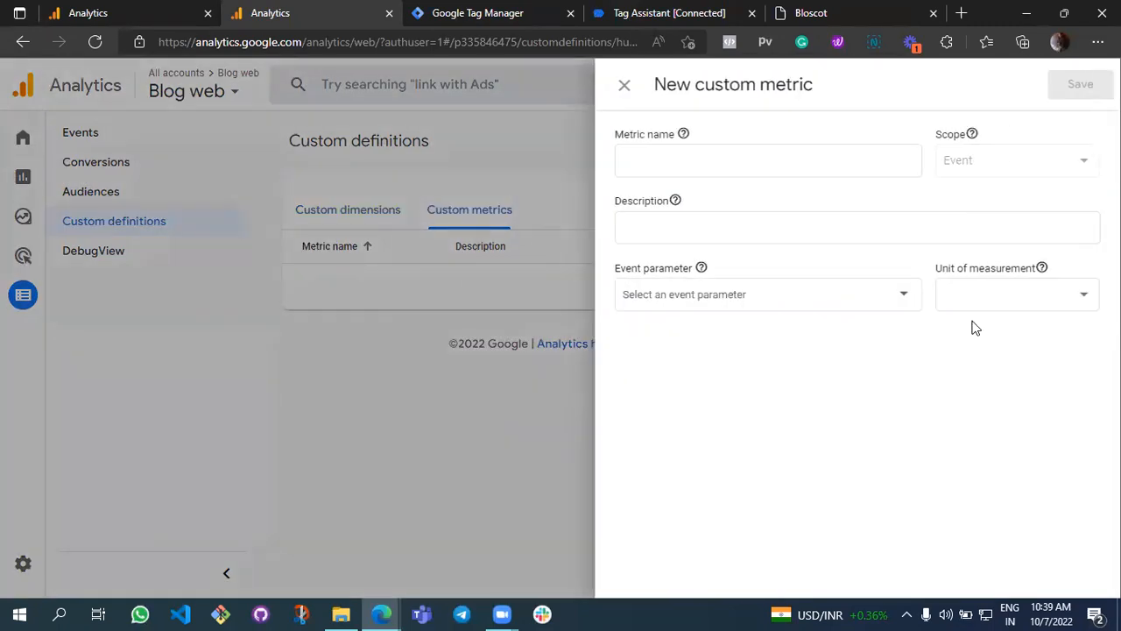
click(1012, 294)
scroll(1016, 373, down, 3)
scroll(1016, 374, down, 1)
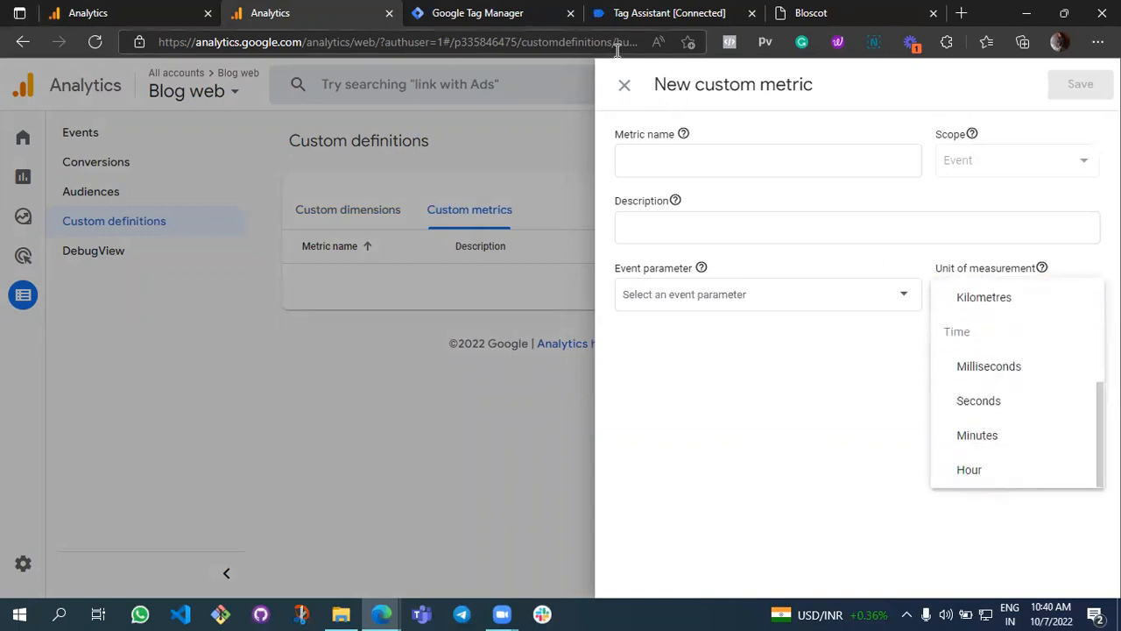
click(627, 93)
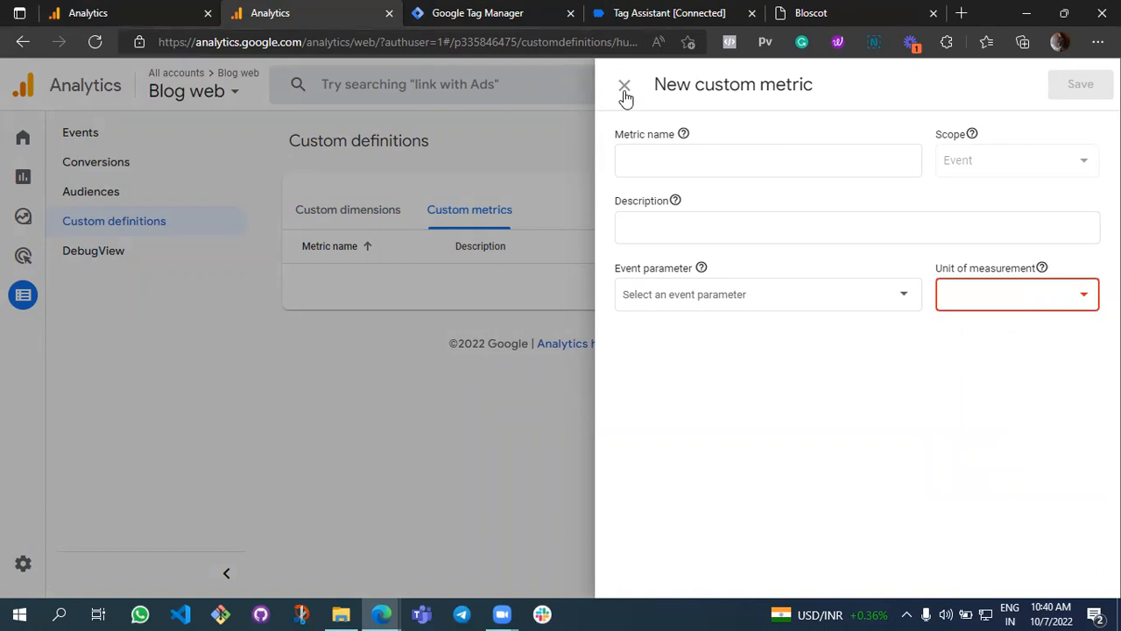
click(624, 87)
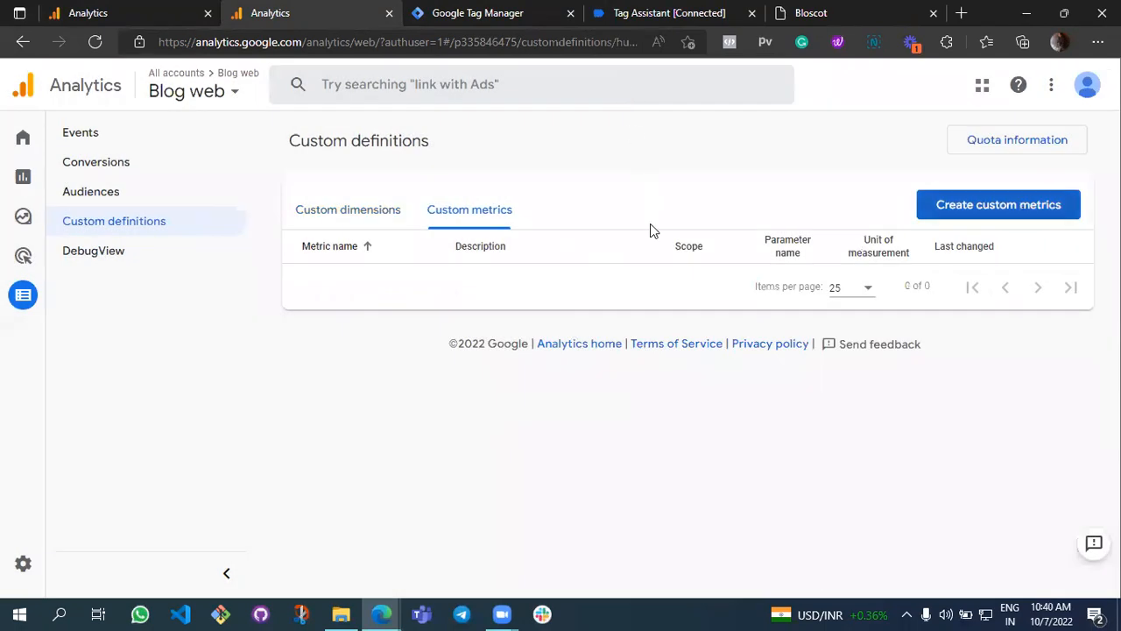
Check the Mark as conversion column in the existing events list, and view the conversion events.
click(103, 139)
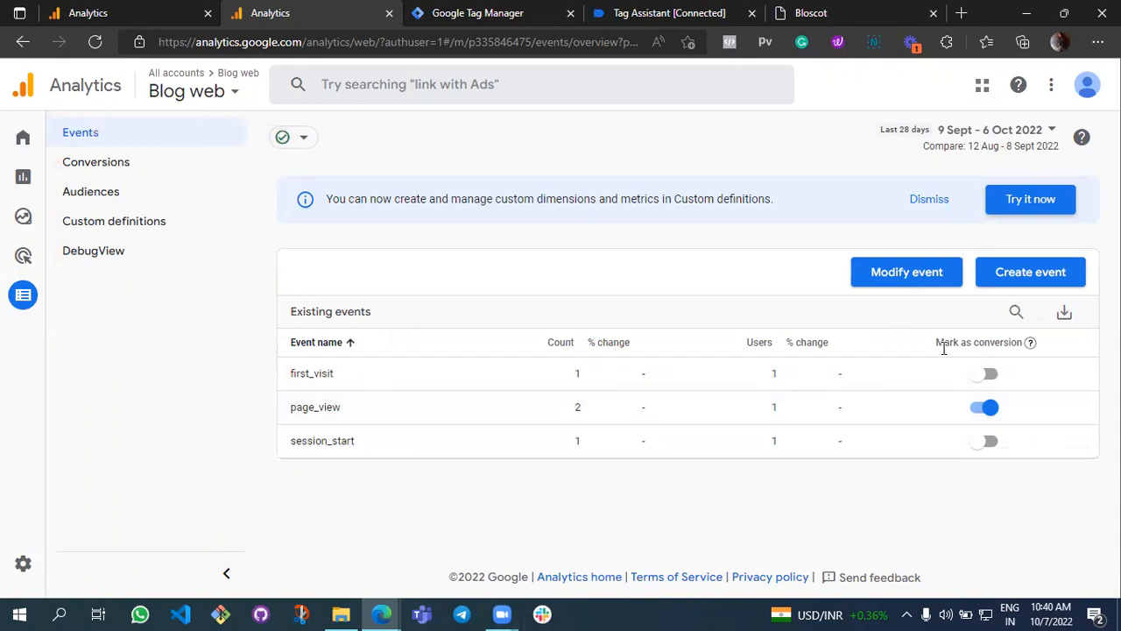
drag(934, 344, 1032, 352)
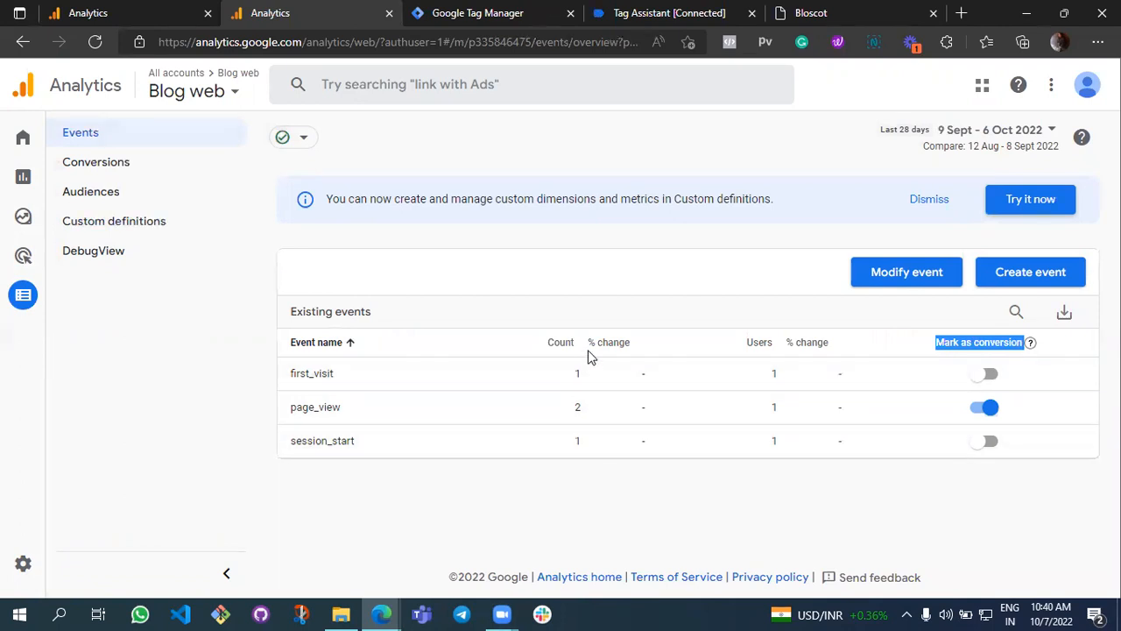
click(680, 272)
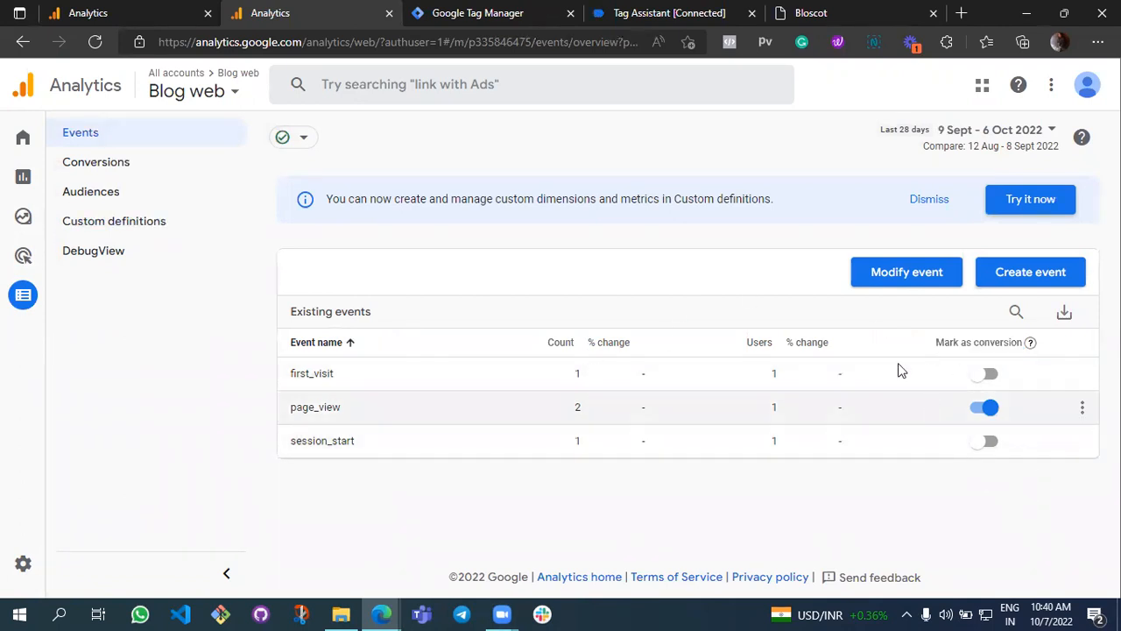
click(148, 169)
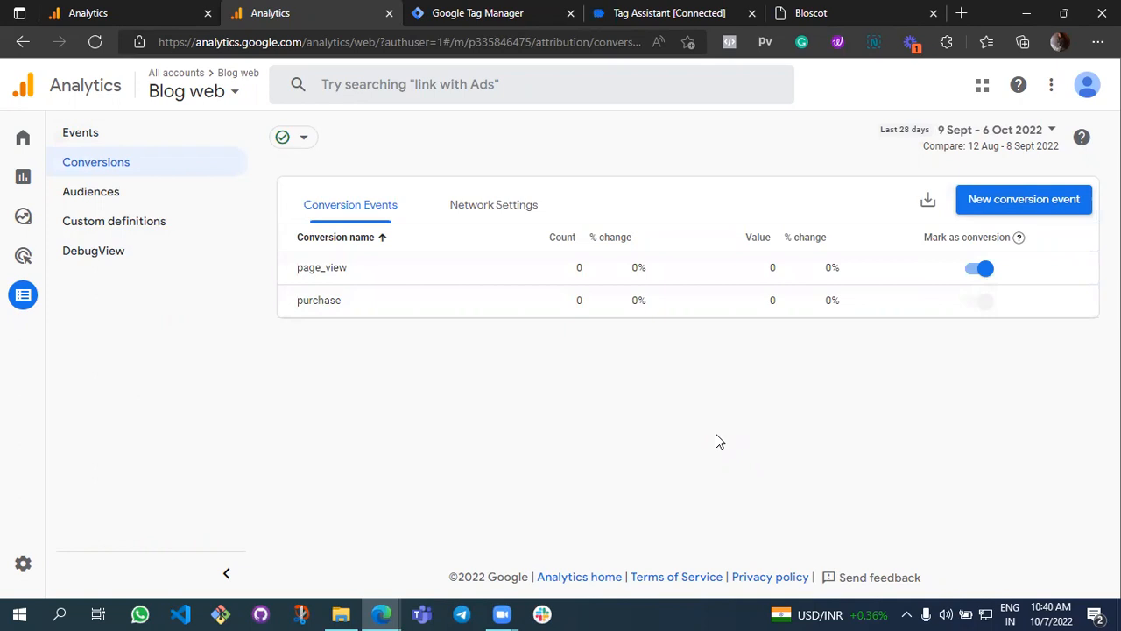
Return to the events list and review the Custom_view event's matching conditions and parameter configuration, closing it unchanged.
click(197, 137)
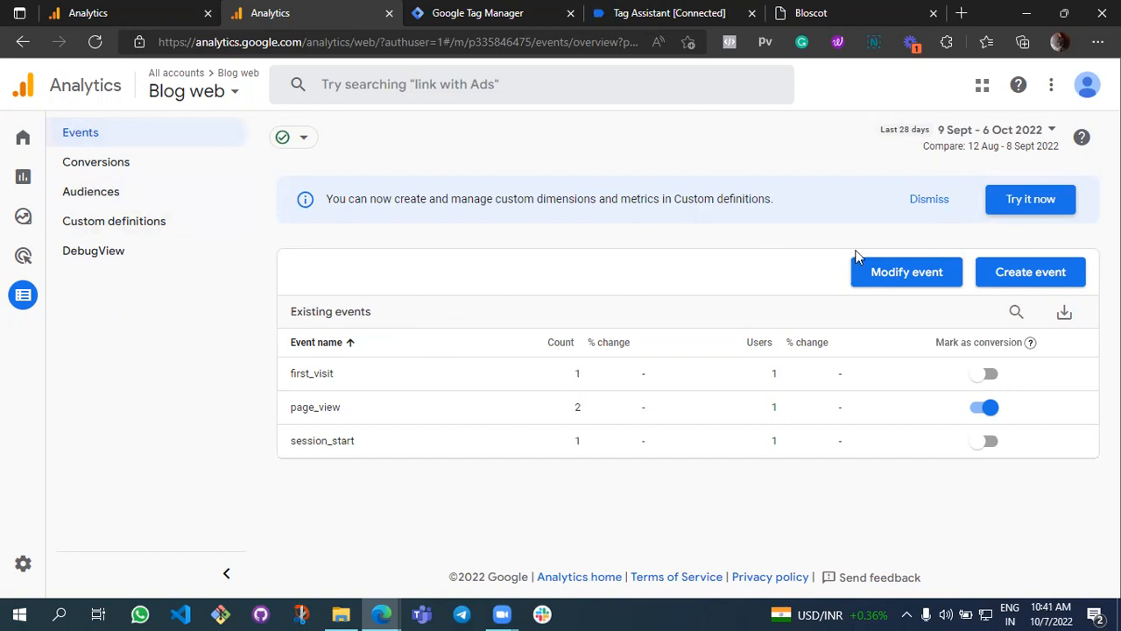
click(1029, 273)
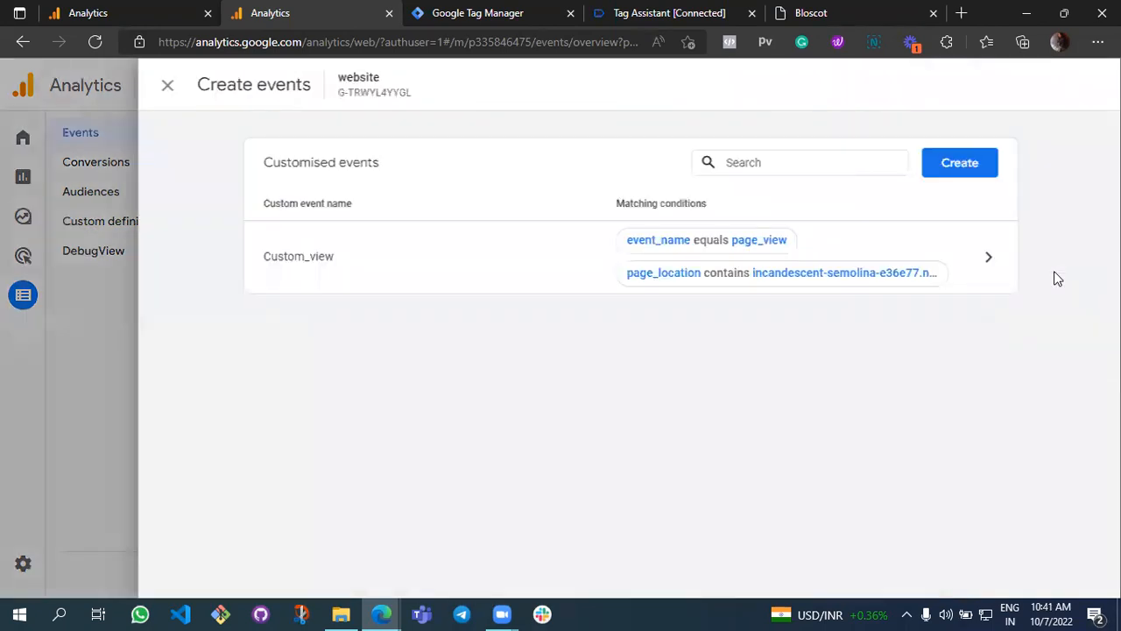
click(987, 270)
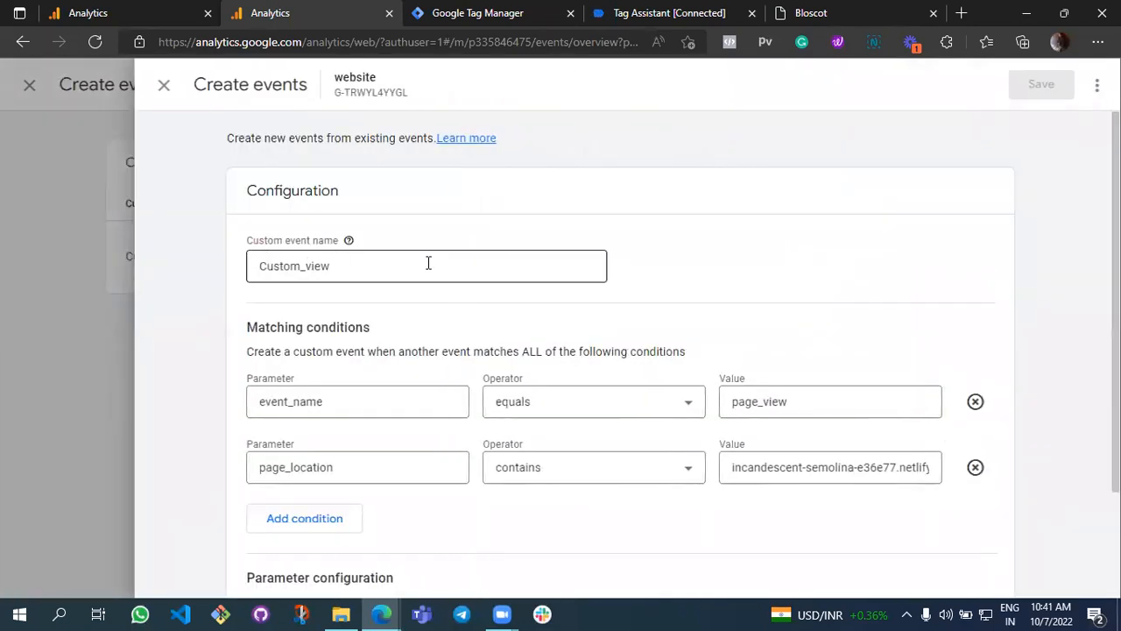
scroll(428, 263, down, 1)
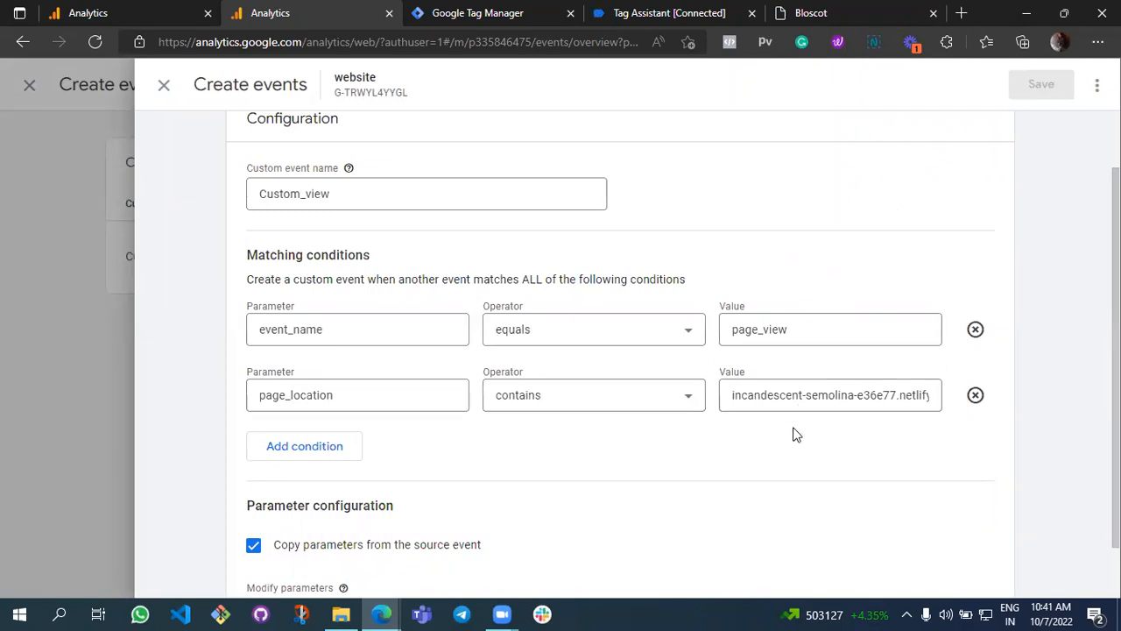
scroll(796, 435, down, 1)
scroll(794, 434, up, 2)
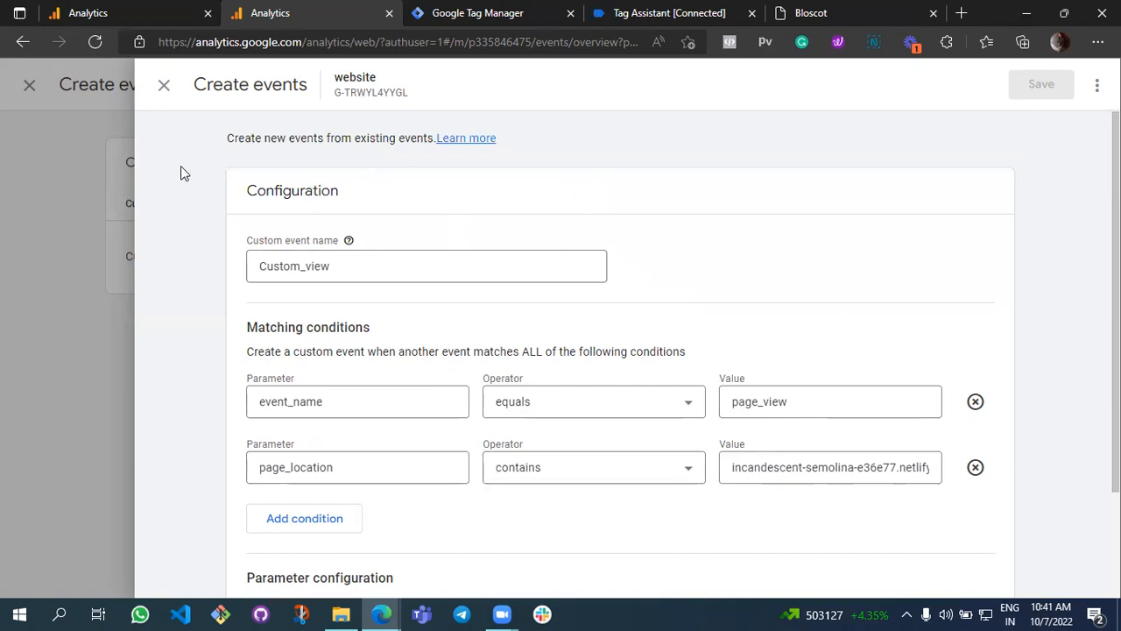
click(164, 86)
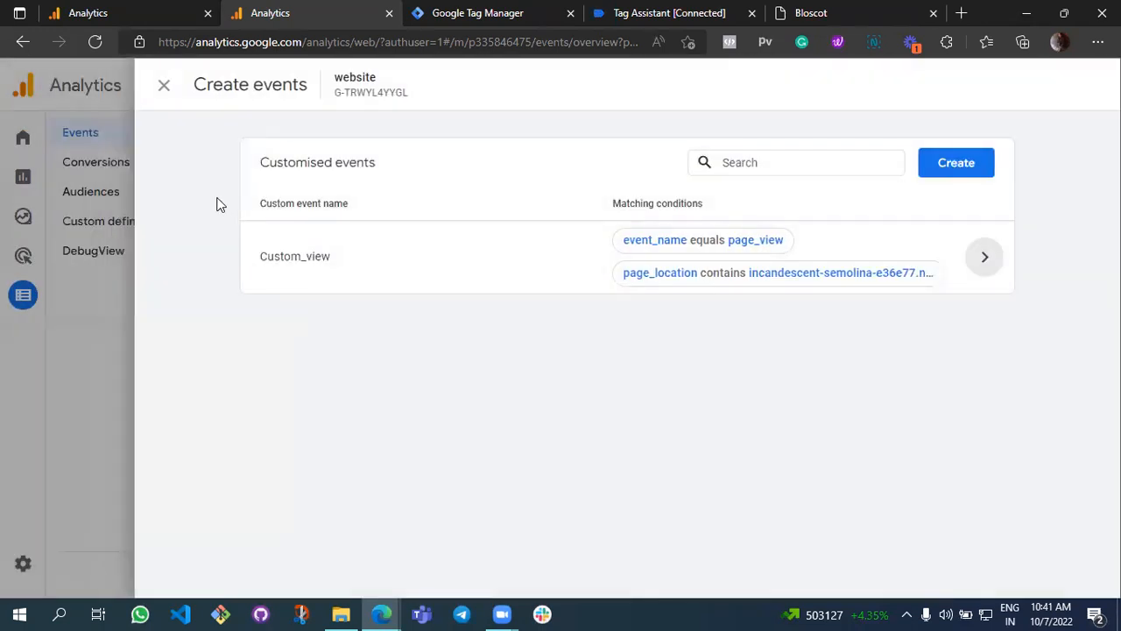
click(170, 96)
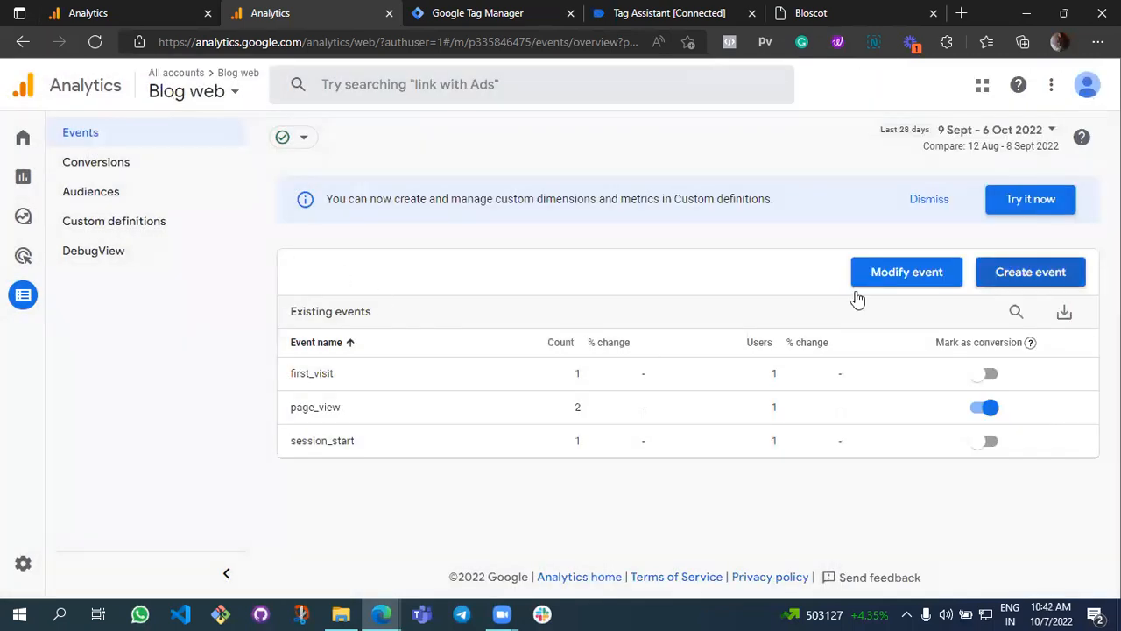
View the event modifications list, and look at the new conversion event form among the conversions, cancelling it.
click(867, 278)
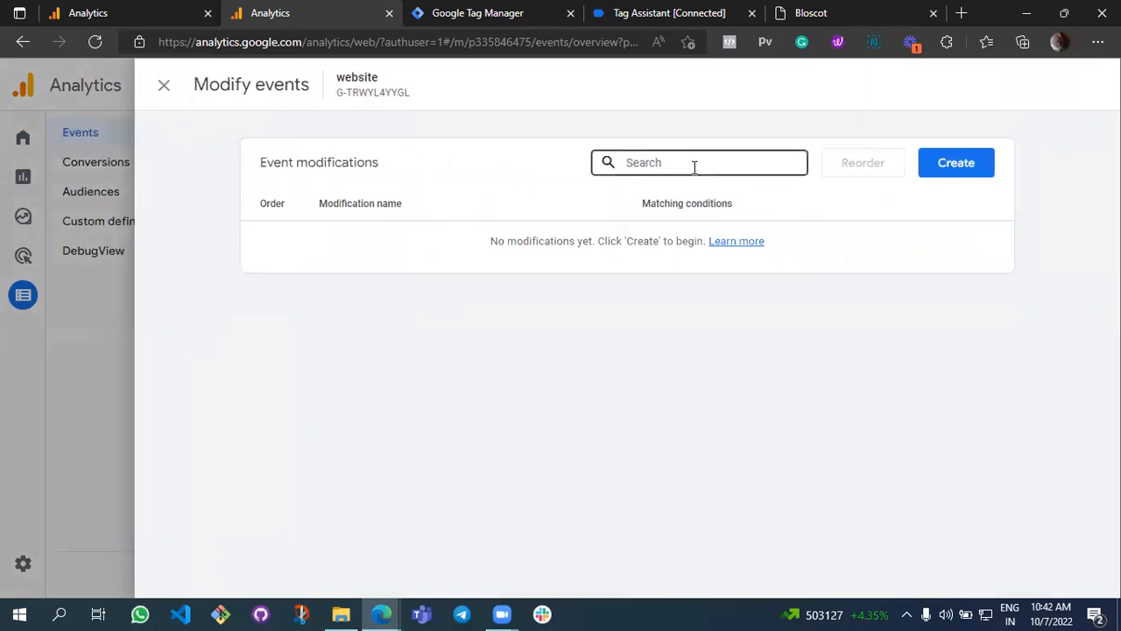
click(158, 84)
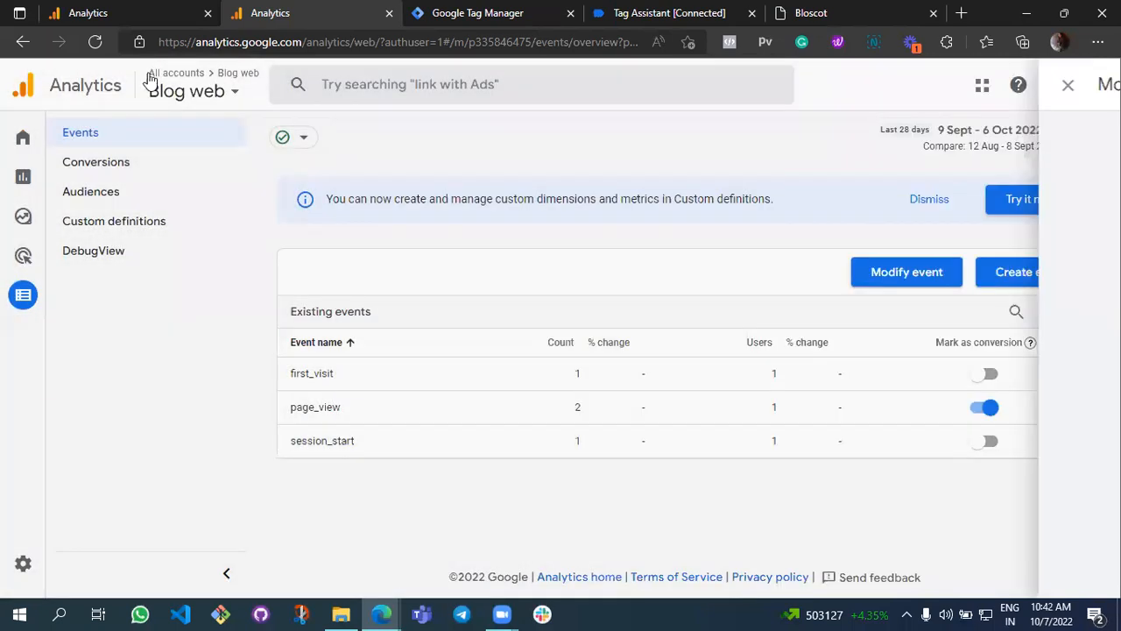
click(154, 172)
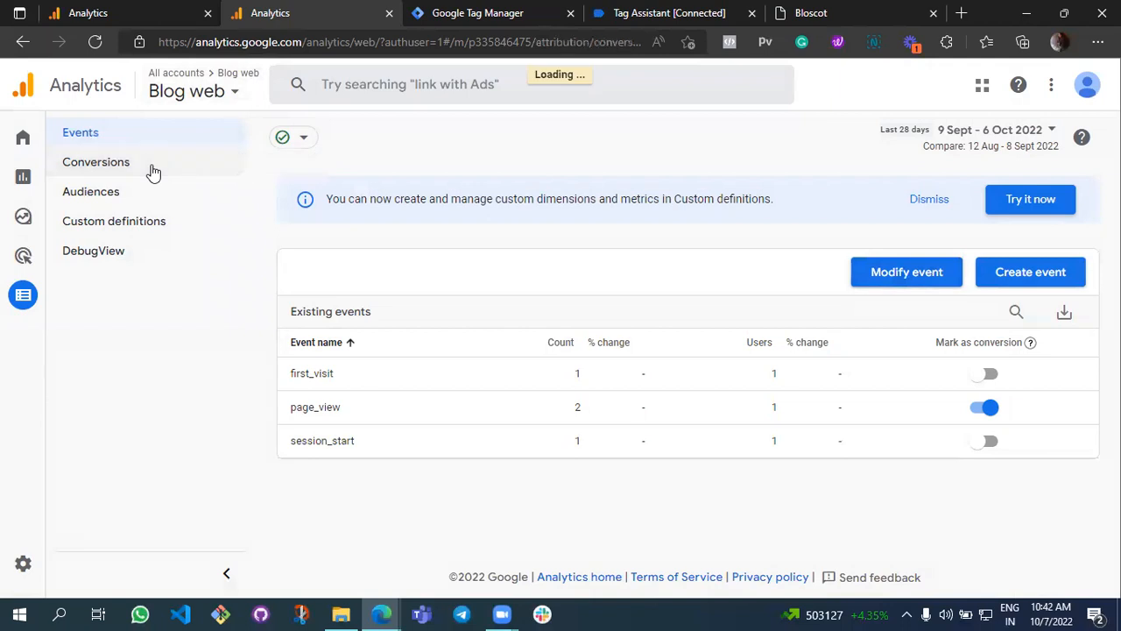
click(976, 207)
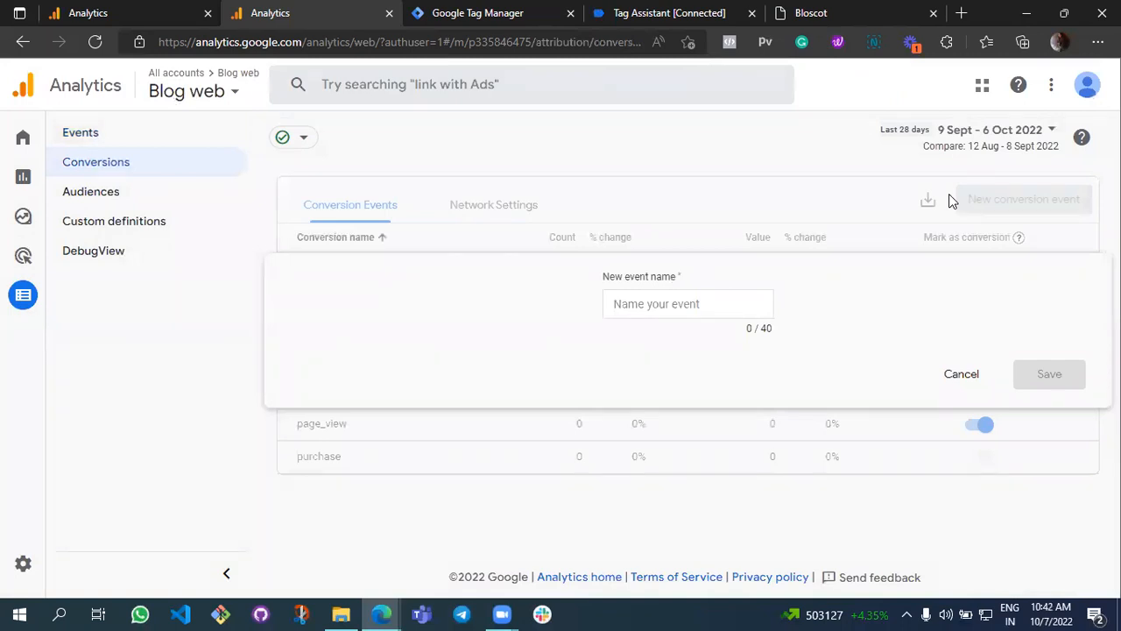
click(979, 371)
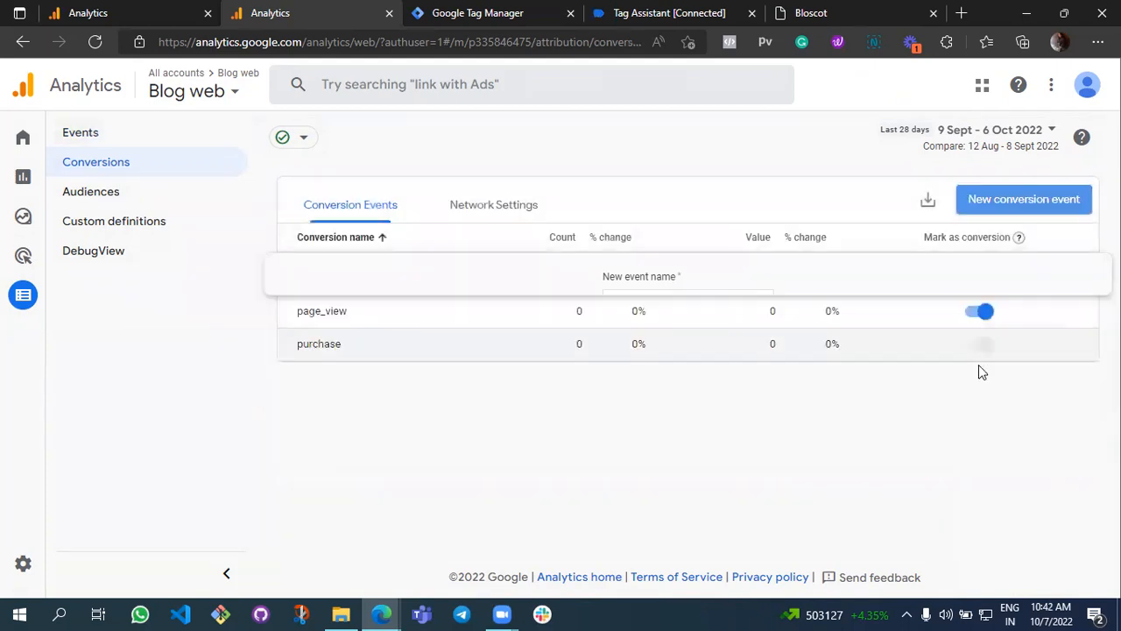